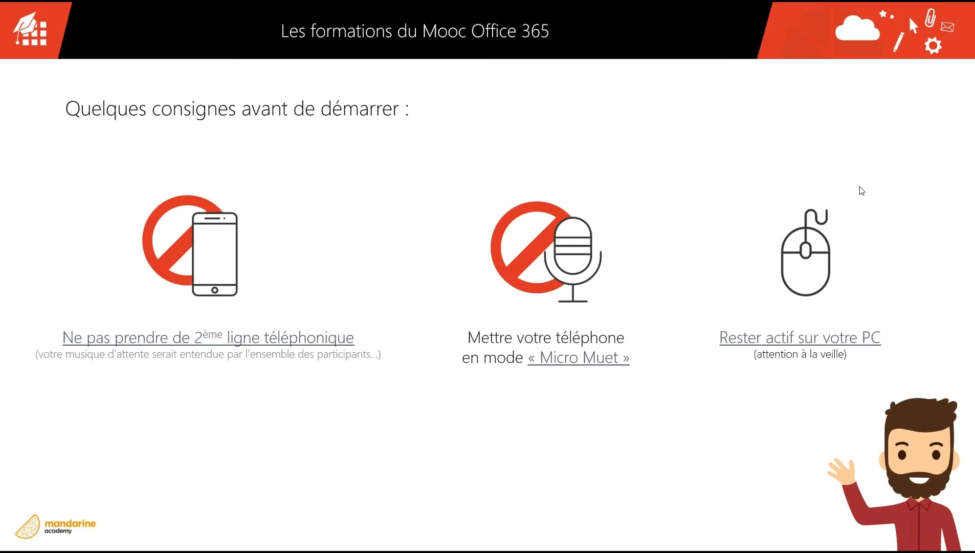
{"action": "left_click", "coordinate": [859, 187]}
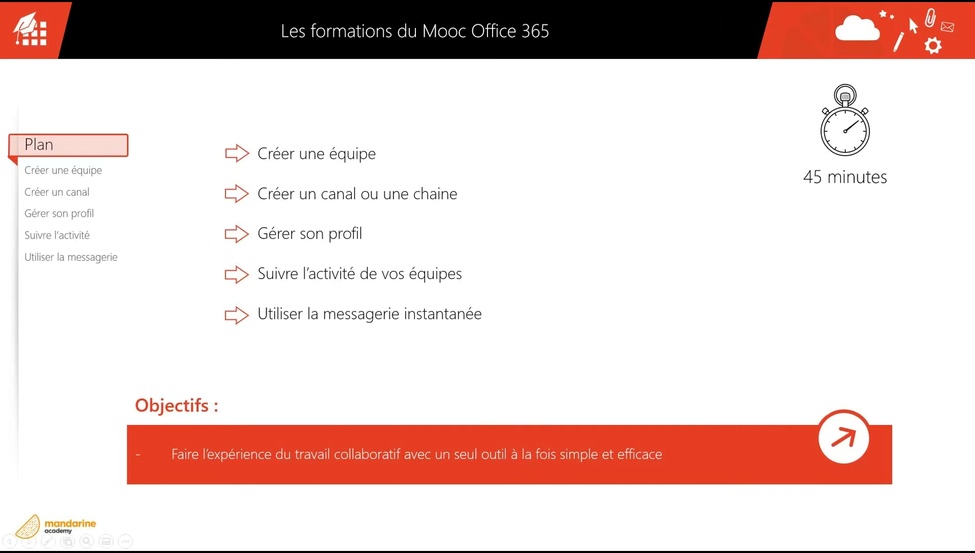
Step: Switch to Microsoft Teams and start creating a new team from scratch with the Privé type
{"action": "key", "text": "alt+Tab"}
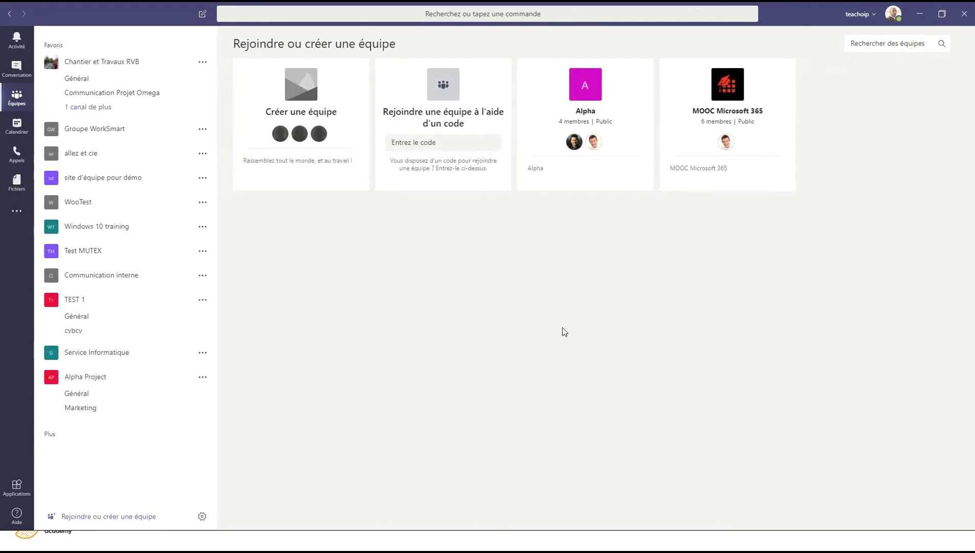
{"action": "mouse_move", "coordinate": [297, 169]}
{"action": "mouse_move", "coordinate": [424, 185]}
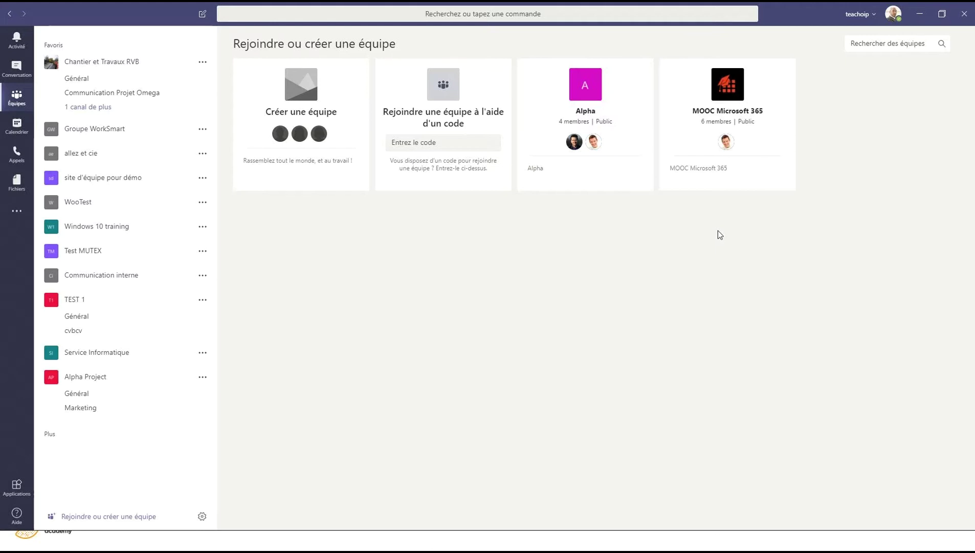
{"action": "mouse_move", "coordinate": [629, 165]}
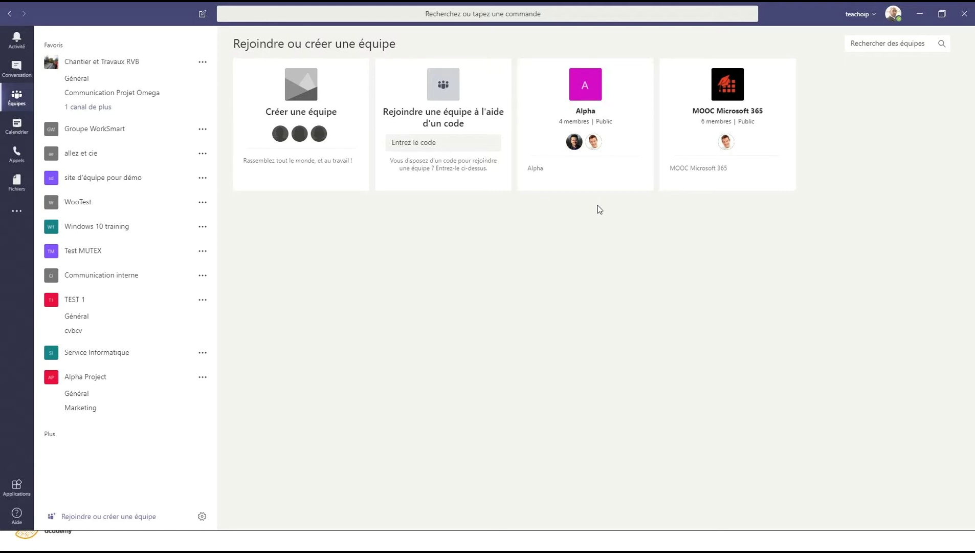
{"action": "mouse_move", "coordinate": [279, 178]}
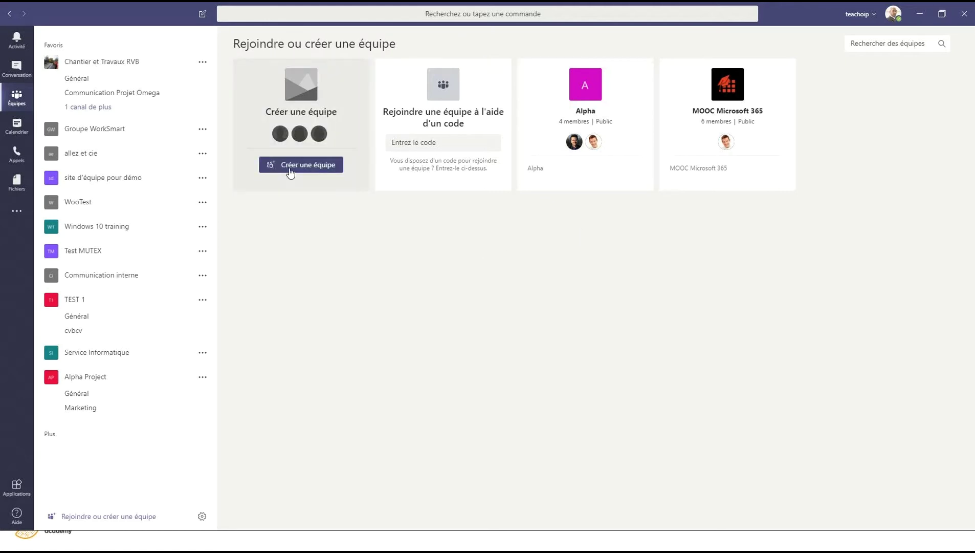
{"action": "left_click", "coordinate": [290, 169]}
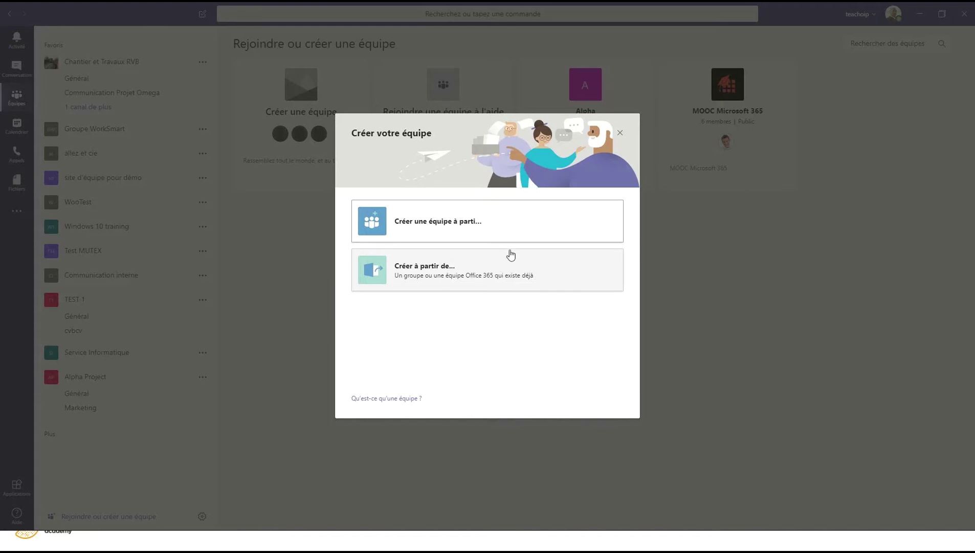
{"action": "left_click", "coordinate": [518, 233]}
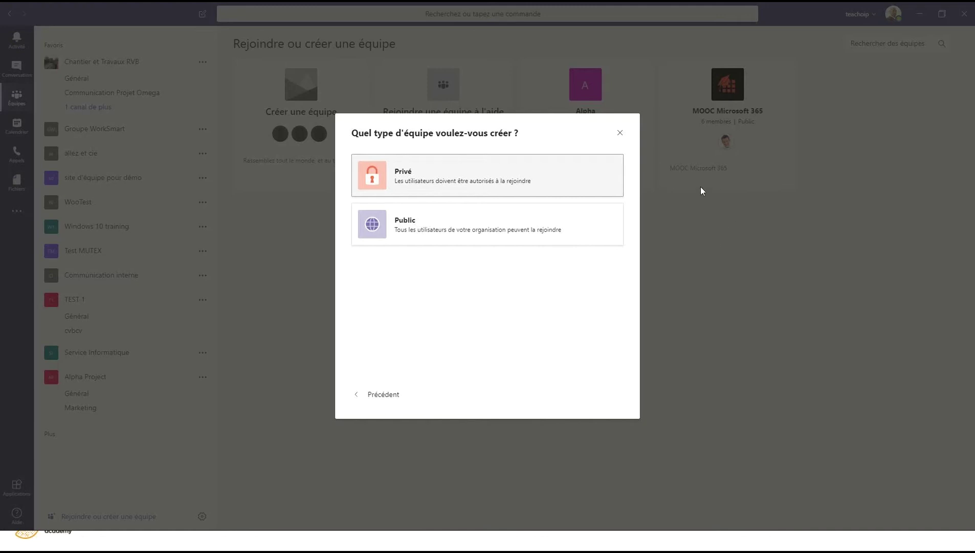
{"action": "left_click", "coordinate": [474, 184]}
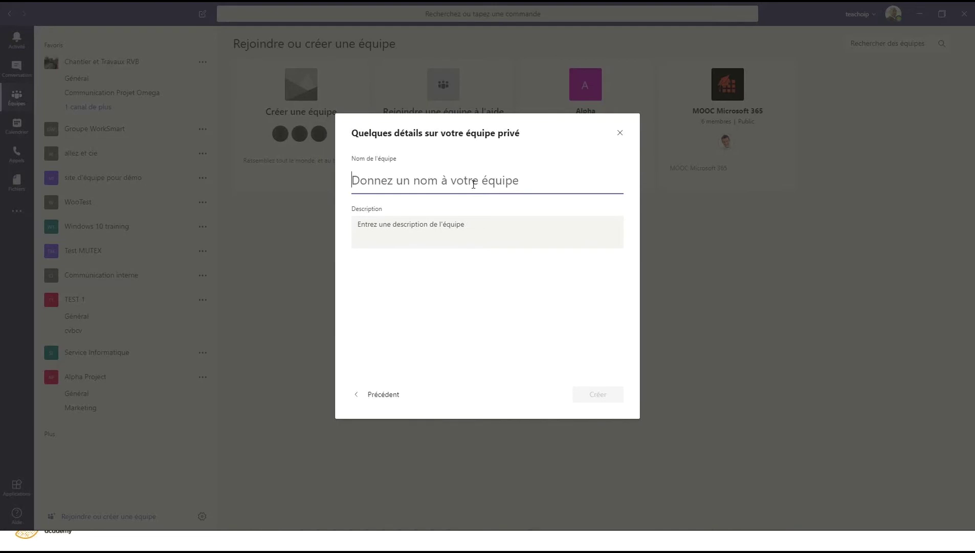
Step: Create the team as "Equipe Projet Omega" with the description "Cette équipe est pour le pôle Formation"
{"action": "type", "text": "Equipe"}
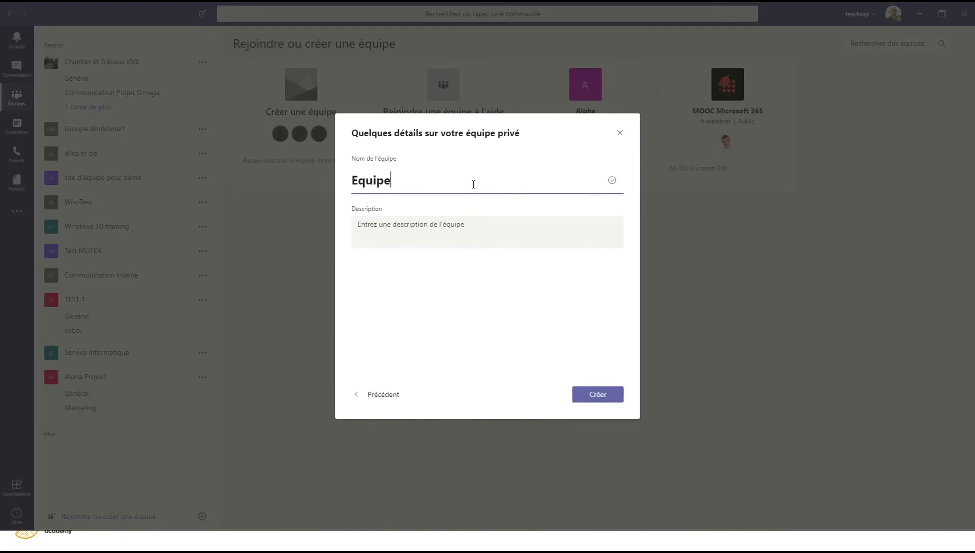
{"action": "type", "text": " Projet Omega"}
{"action": "left_click", "coordinate": [456, 238]}
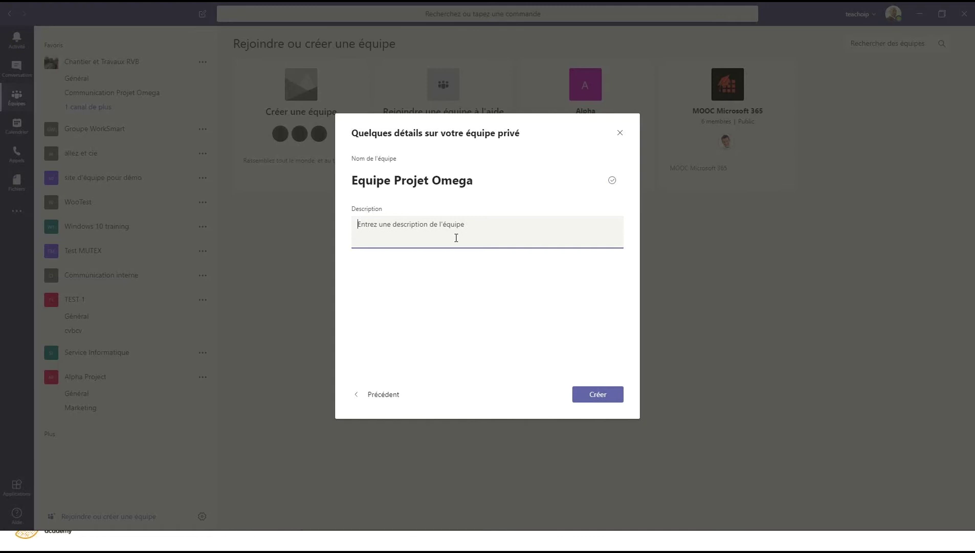
{"action": "type", "text": "Cette équipe est pour le pôle Formation"}
{"action": "left_click", "coordinate": [597, 394]}
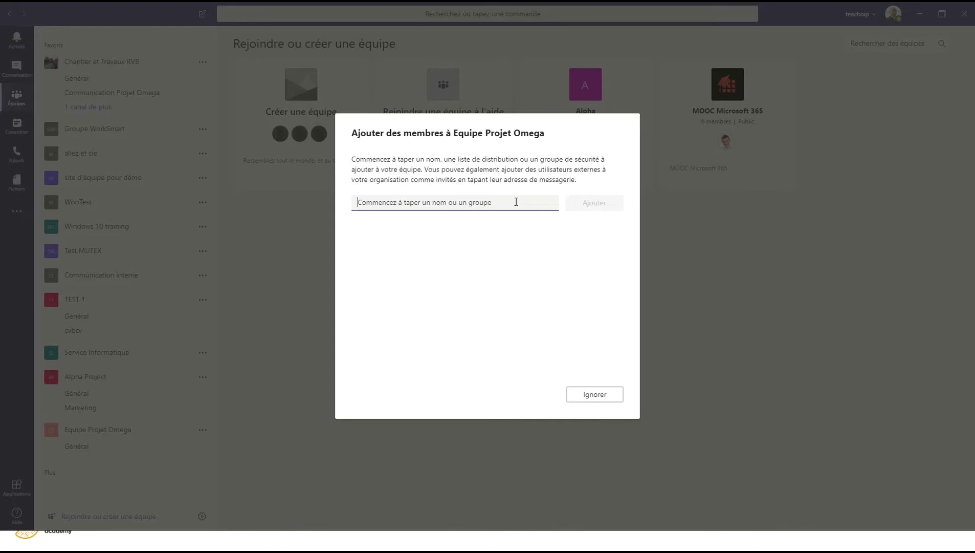
Step: Add three colleagues to Equipe Projet Omega with the Membre role and finish adding members
{"action": "mouse_move", "coordinate": [496, 183]}
{"action": "left_mouse_down"}
{"action": "mouse_move", "coordinate": [585, 174]}
{"action": "mouse_move", "coordinate": [502, 180]}
{"action": "left_mouse_up"}
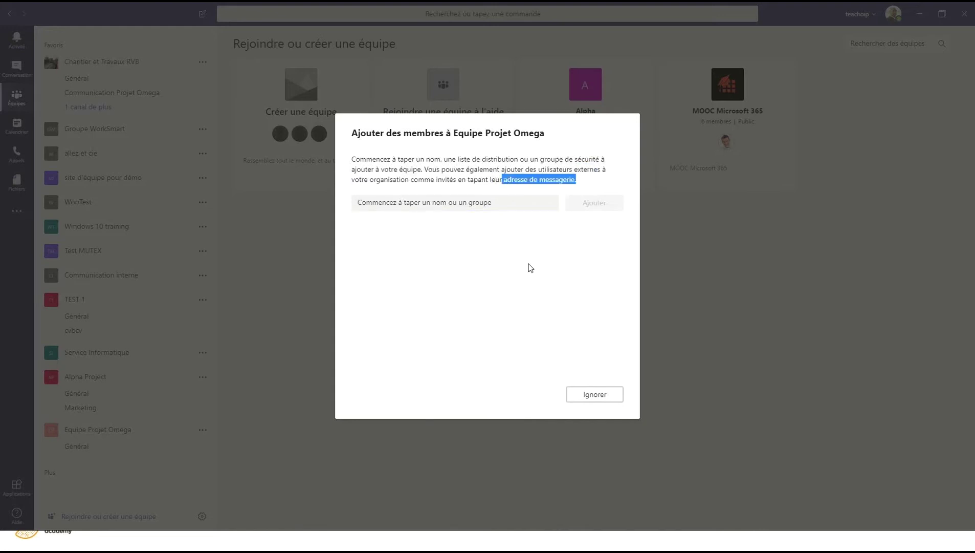
{"action": "left_click", "coordinate": [531, 267]}
{"action": "left_click", "coordinate": [503, 207]}
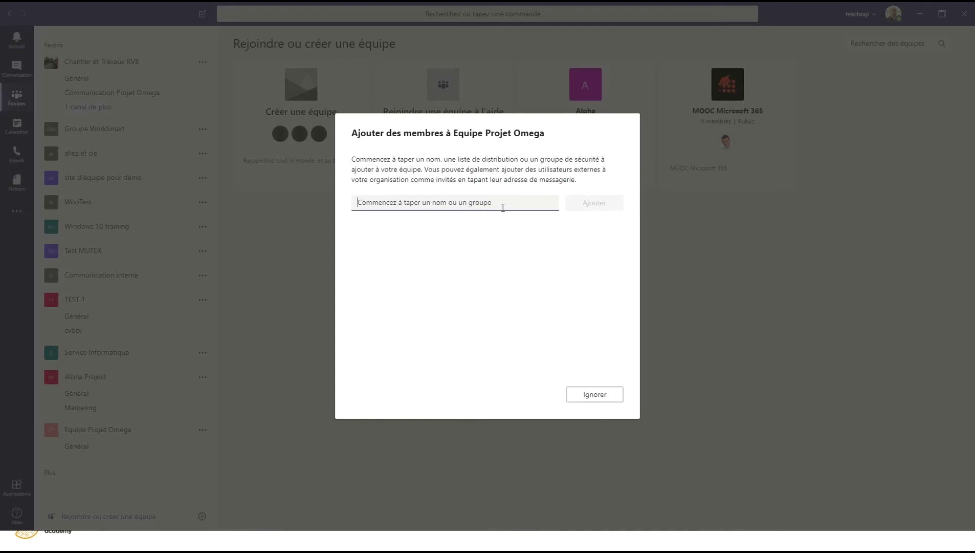
{"action": "type", "text": "Olive"}
{"action": "key", "text": "Return"}
{"action": "type", "text": "Laur"}
{"action": "key", "text": "Return"}
{"action": "type", "text": "Lisa"}
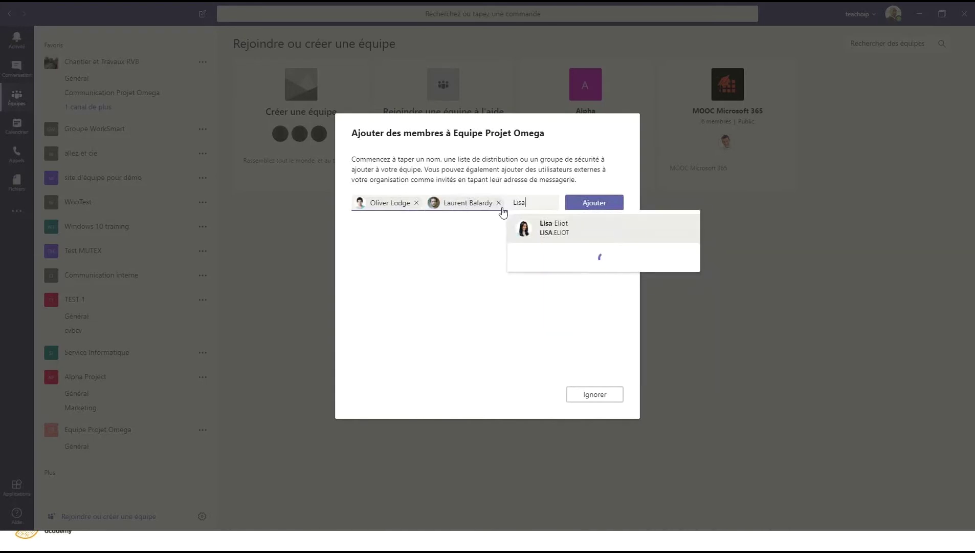
{"action": "key", "text": "Return"}
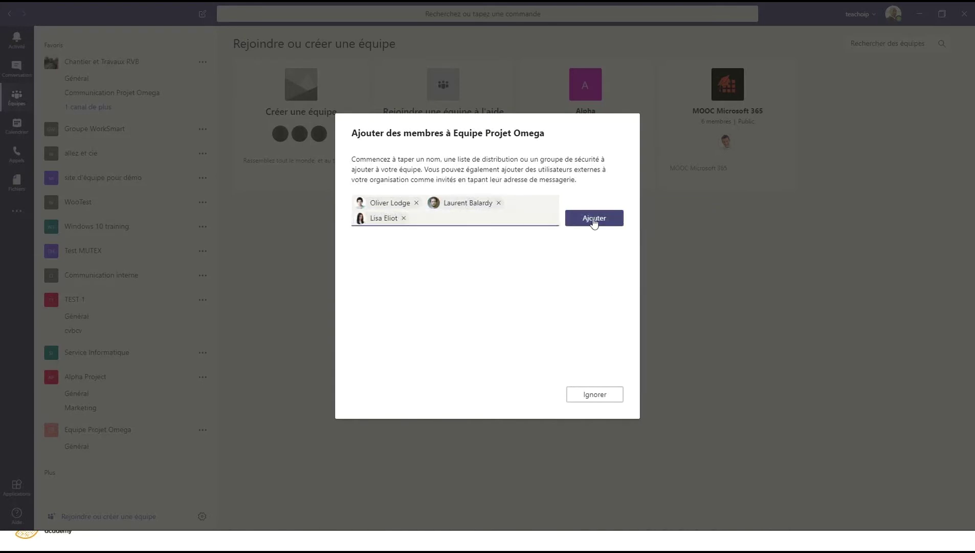
{"action": "left_click", "coordinate": [594, 218]}
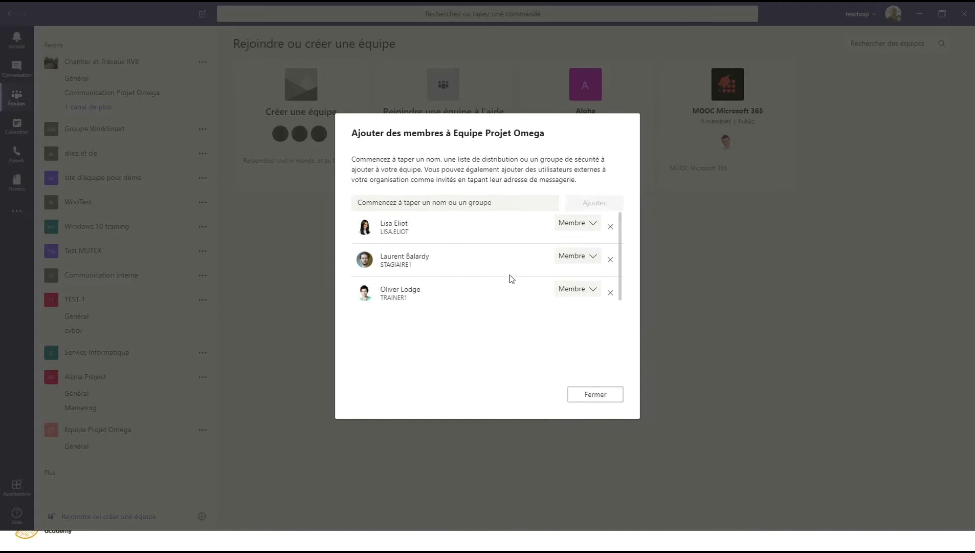
{"action": "left_click", "coordinate": [583, 228]}
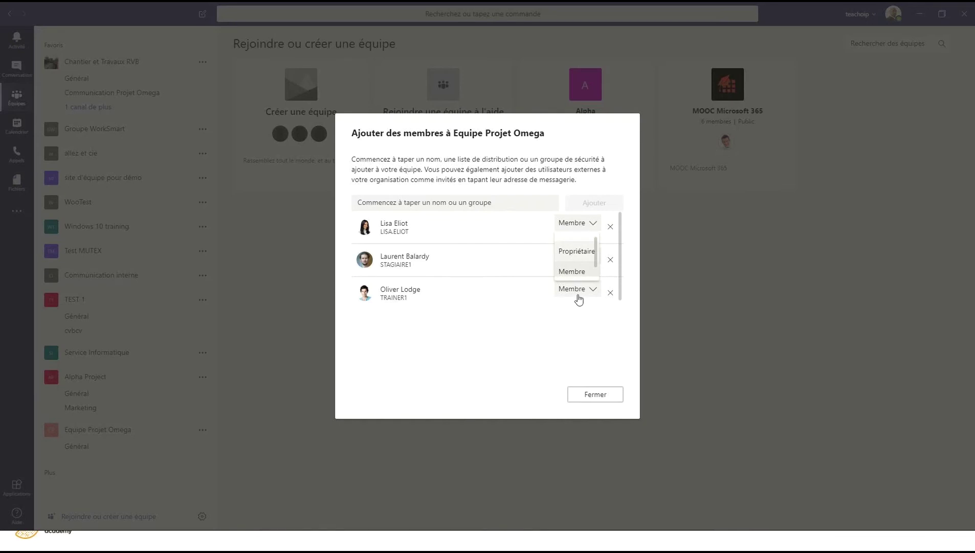
{"action": "left_click", "coordinate": [573, 339]}
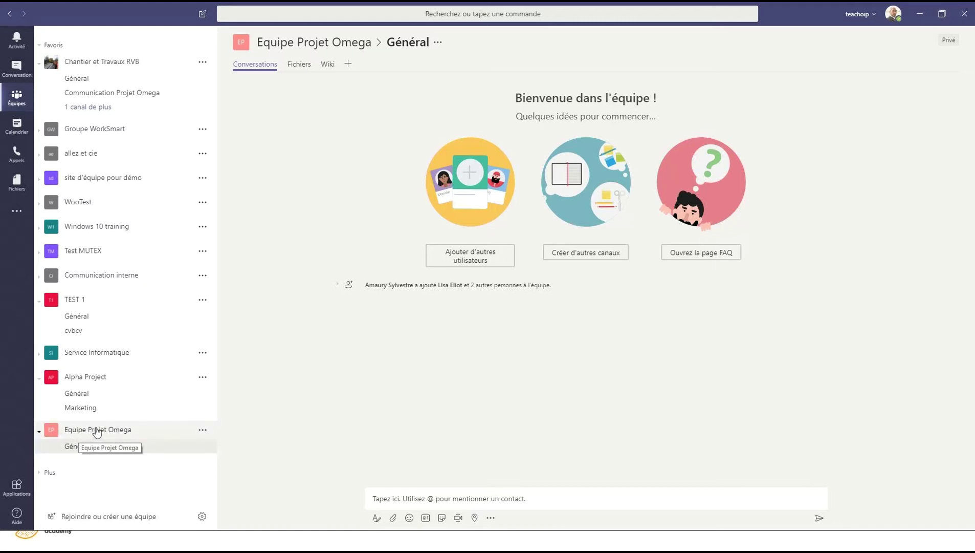
Step: Examine the management pages of Equipe Projet Omega: members, pending requests, channels, settings including the team code, and applications
{"action": "left_click", "coordinate": [202, 431]}
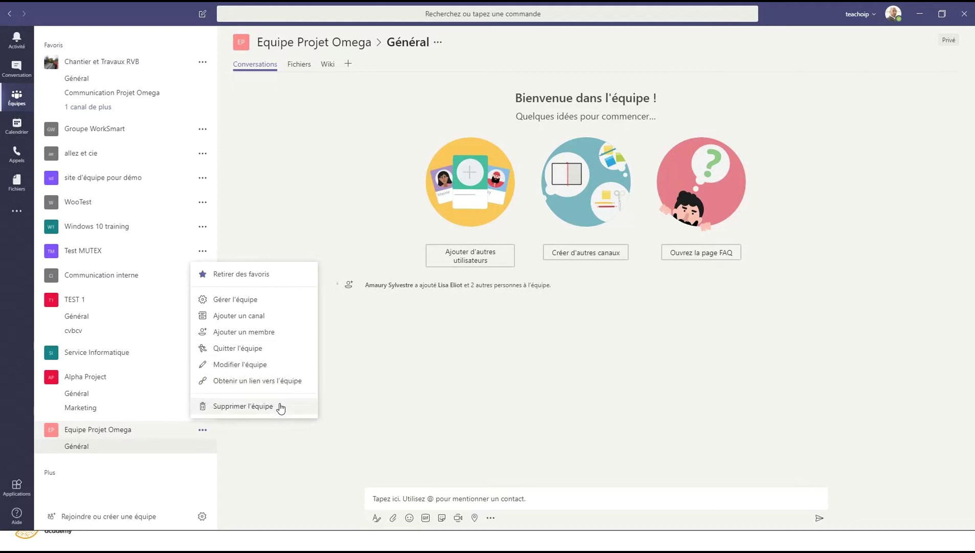
{"action": "left_click", "coordinate": [263, 302]}
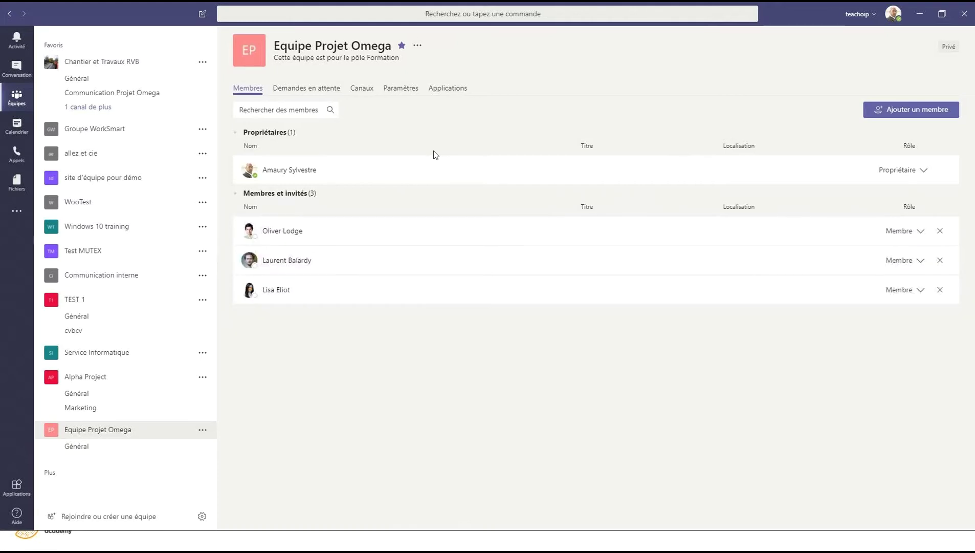
{"action": "left_click", "coordinate": [311, 92]}
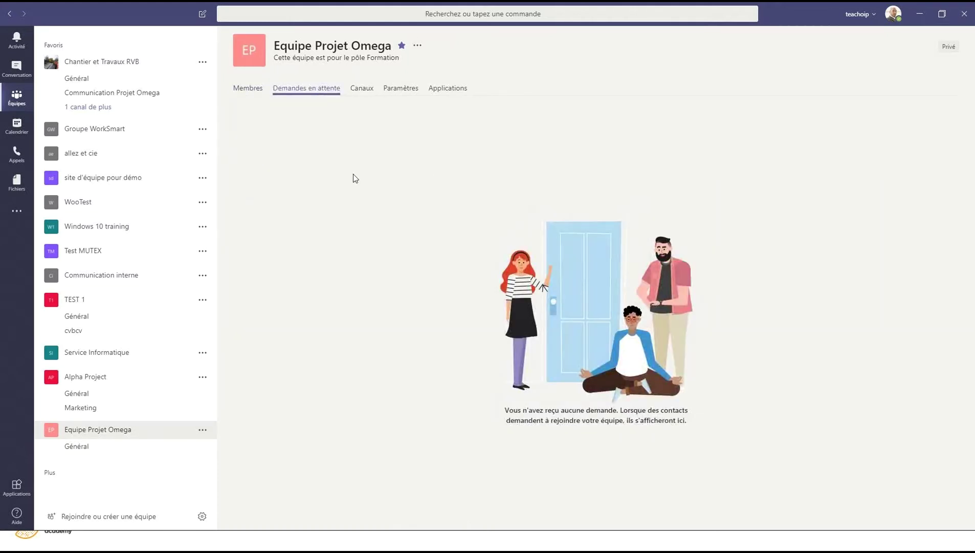
{"action": "left_click", "coordinate": [356, 91]}
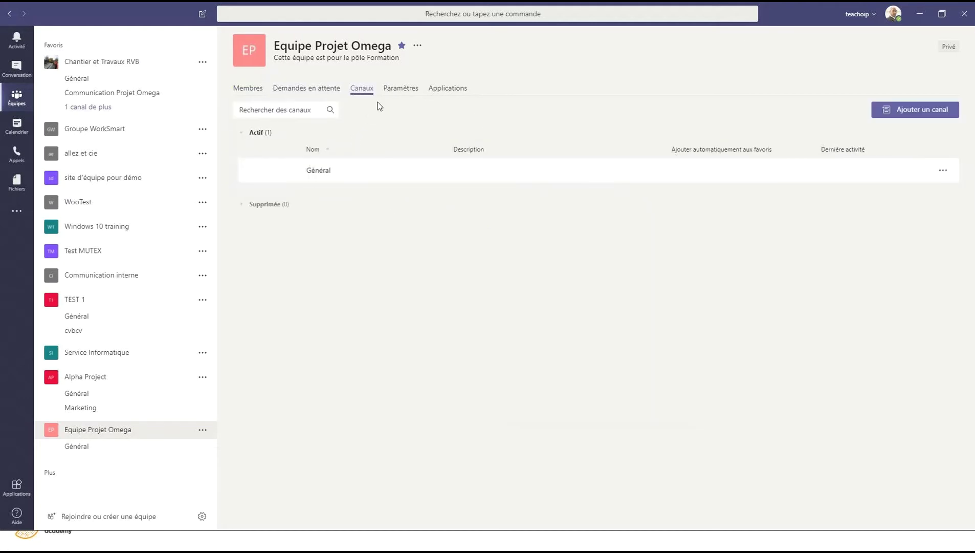
{"action": "left_click", "coordinate": [389, 90]}
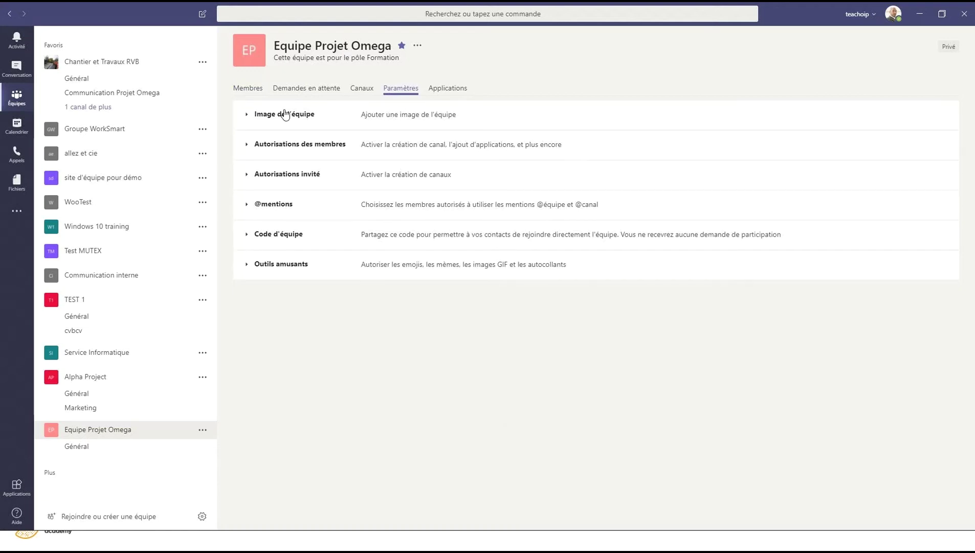
{"action": "left_click", "coordinate": [245, 237]}
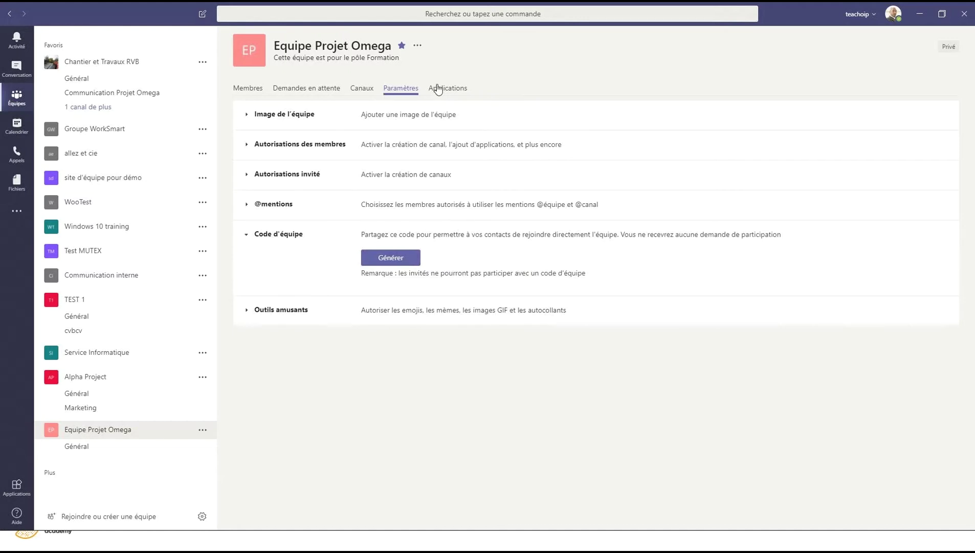
{"action": "left_click", "coordinate": [456, 88]}
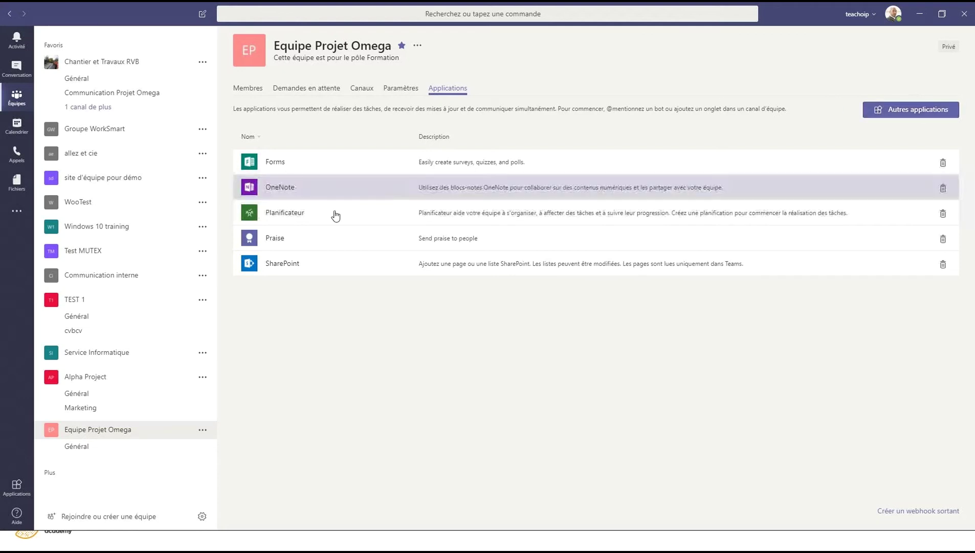
Step: Review the actions available for Equipe Projet Omega and the hidden channels of the Chantier et Travaux RVB team
{"action": "left_click", "coordinate": [204, 432]}
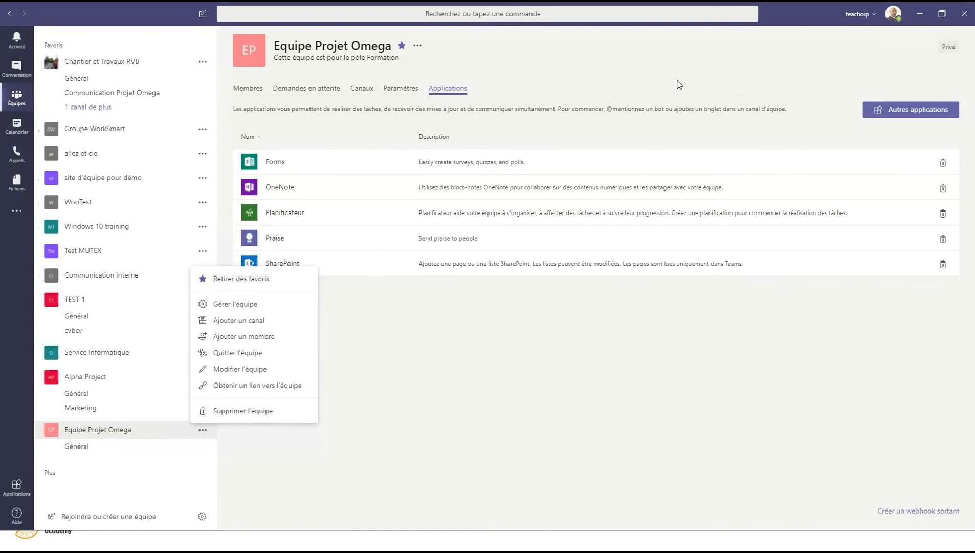
{"action": "left_click", "coordinate": [411, 429]}
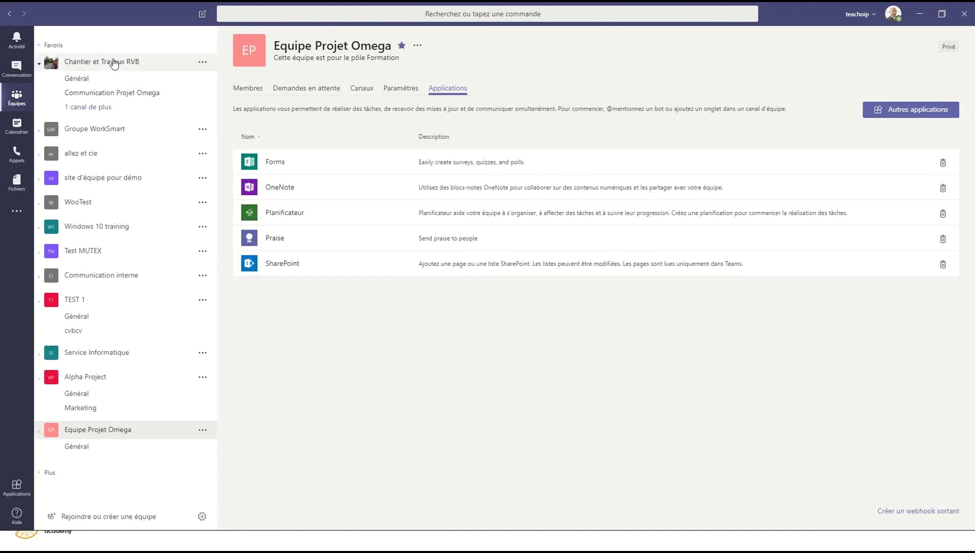
{"action": "left_click", "coordinate": [103, 107]}
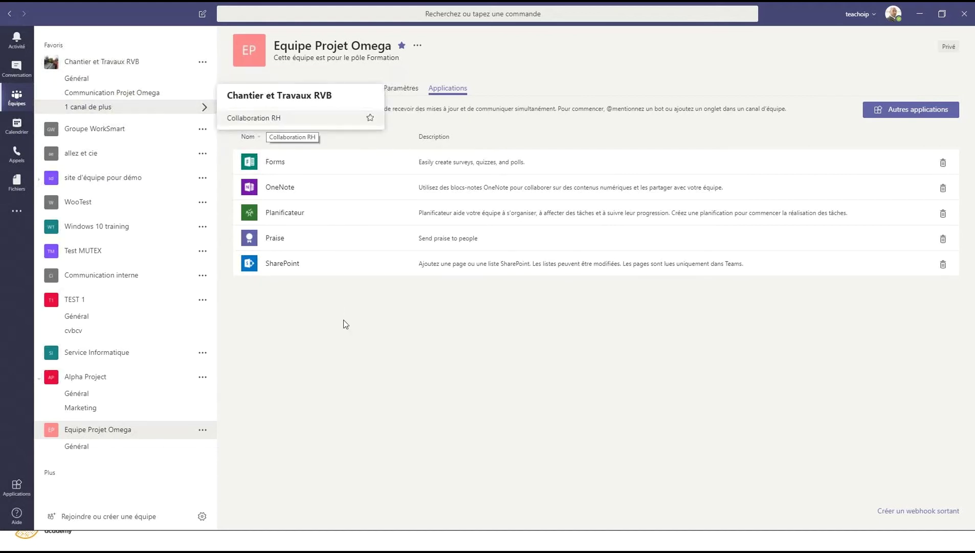
{"action": "left_click", "coordinate": [381, 379]}
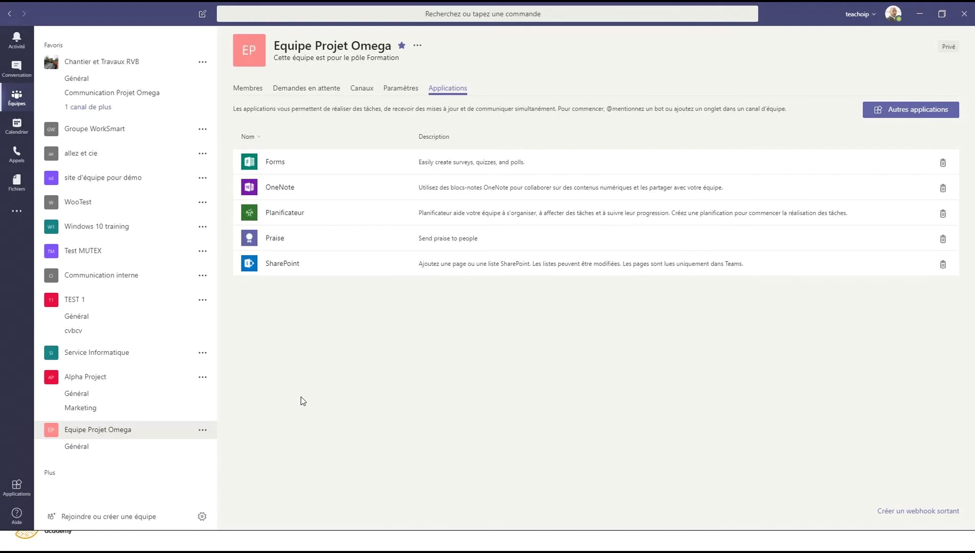
Step: Add a channel named "Marketing" to Equipe Projet Omega with the description "Canal pour l'équipe Marketing"
{"action": "left_click", "coordinate": [203, 433]}
{"action": "left_click", "coordinate": [269, 320]}
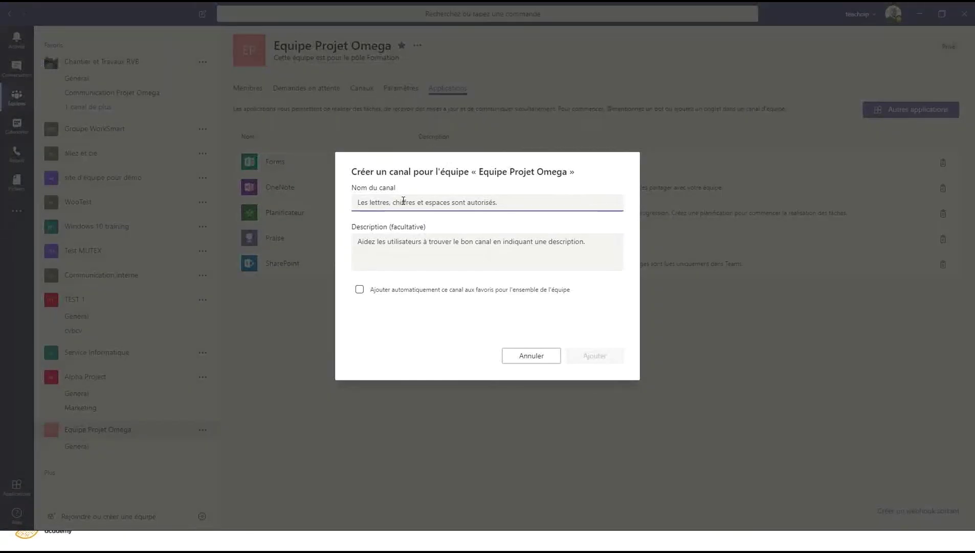
{"action": "type", "text": "Marketing"}
{"action": "left_click", "coordinate": [411, 247]}
{"action": "type", "text": "Canal pour"}
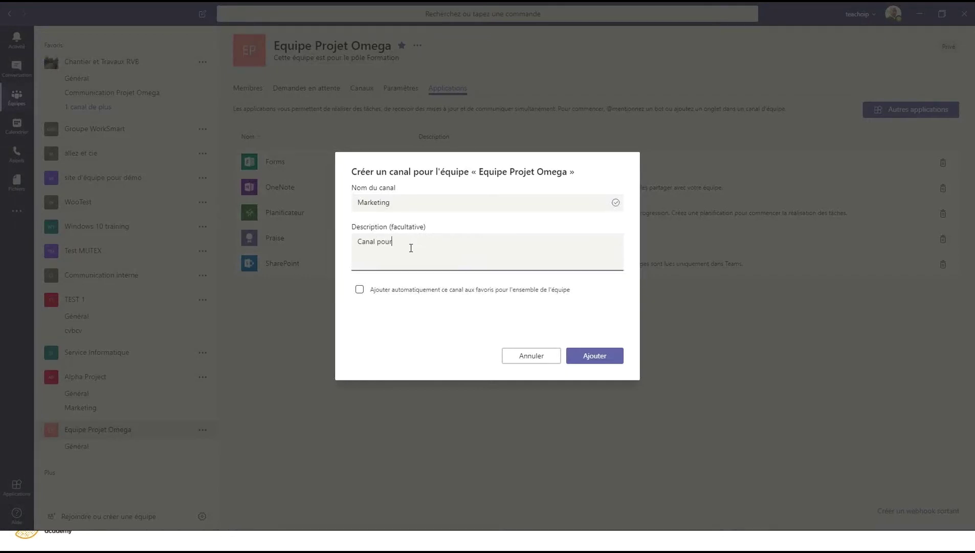
{"action": "type", "text": " l'équipe Marketing"}
{"action": "left_click", "coordinate": [396, 313]}
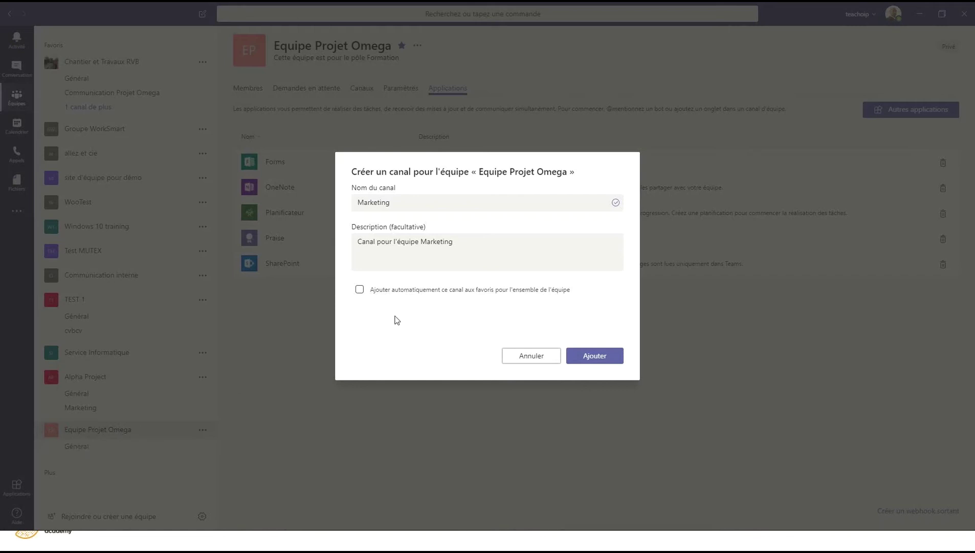
{"action": "left_click", "coordinate": [609, 359]}
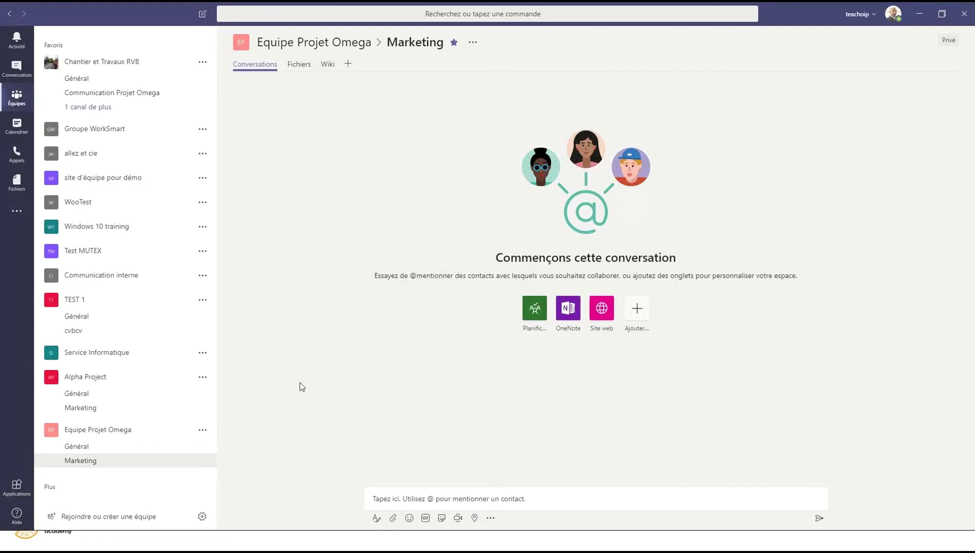
Step: View the Général channel of Equipe Projet Omega and return to its Marketing channel
{"action": "left_click", "coordinate": [75, 447]}
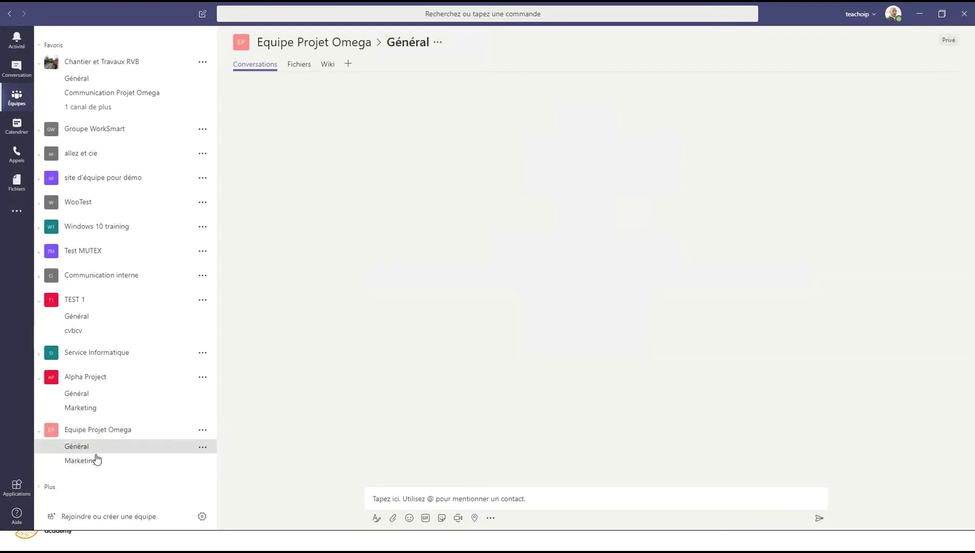
{"action": "left_click", "coordinate": [104, 462]}
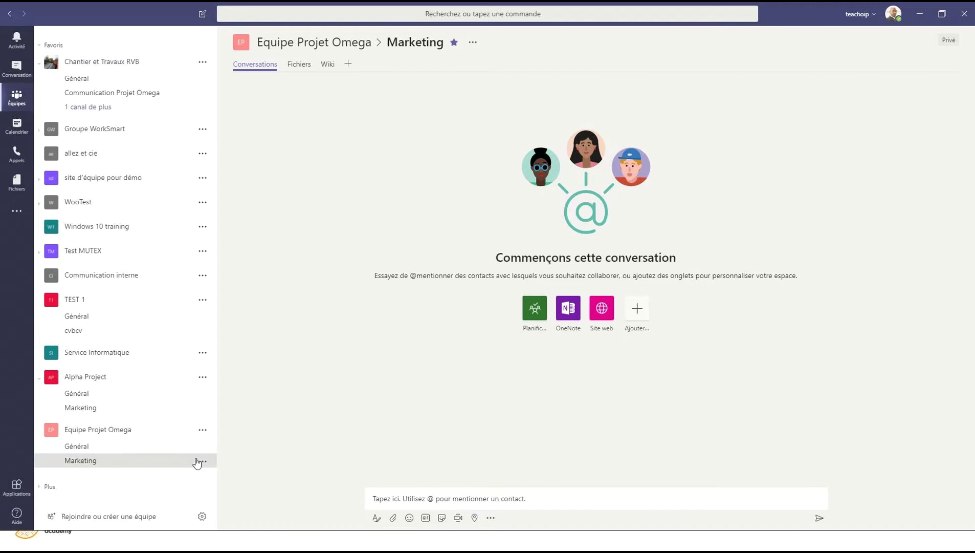
Step: Review the actions for Equipe Projet Omega's Marketing channel and its editable name, description and favourites option, then cancel
{"action": "left_click", "coordinate": [203, 461]}
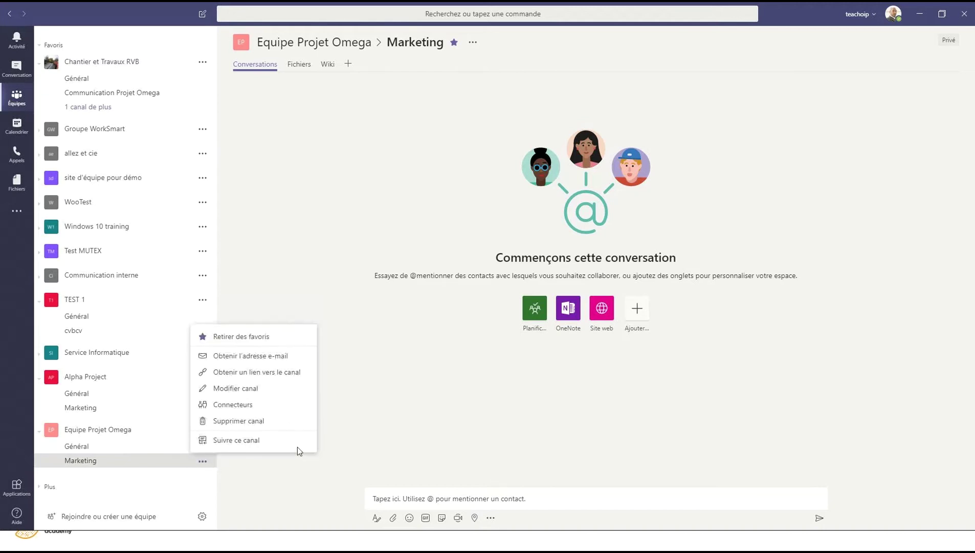
{"action": "left_click", "coordinate": [281, 395]}
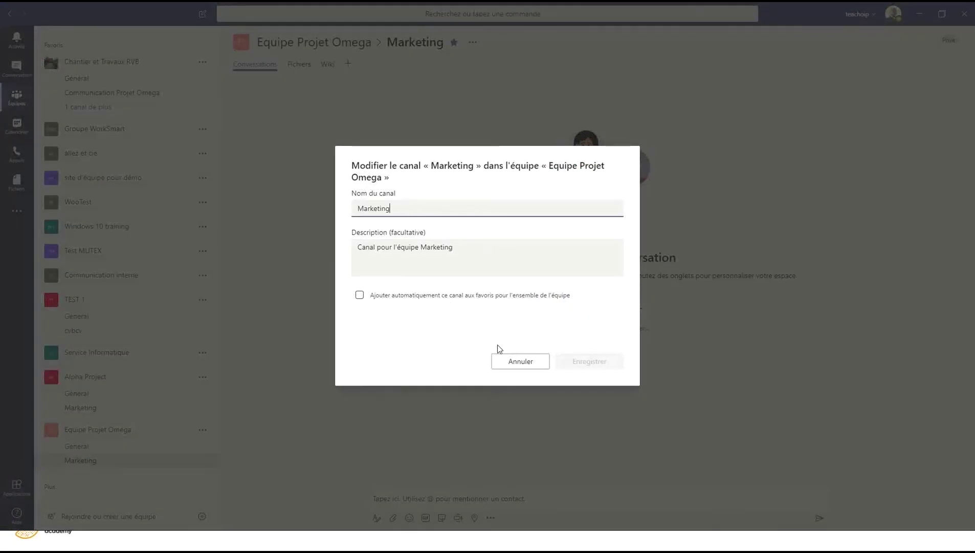
{"action": "left_click", "coordinate": [523, 364]}
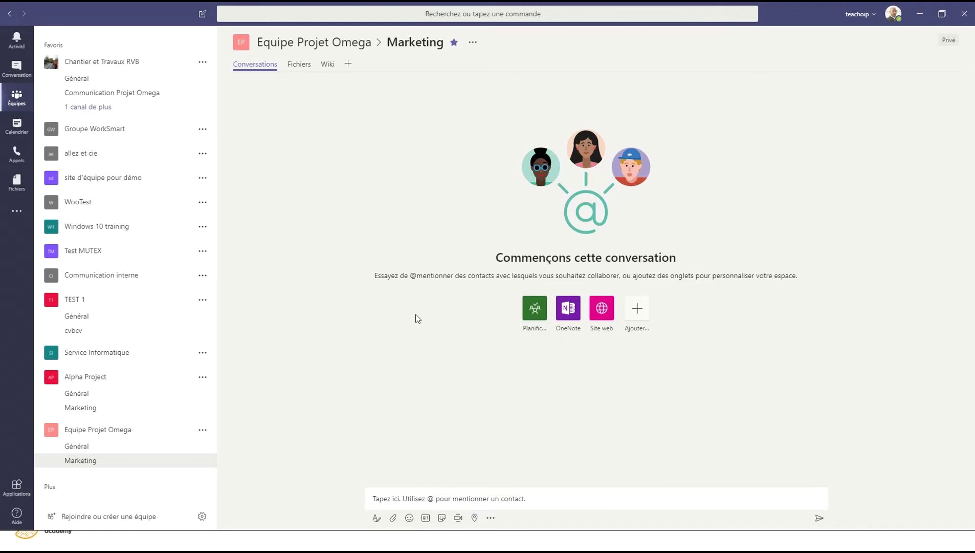
Step: View the Marketing channel's files and the providers available for adding cloud storage
{"action": "left_click", "coordinate": [299, 68]}
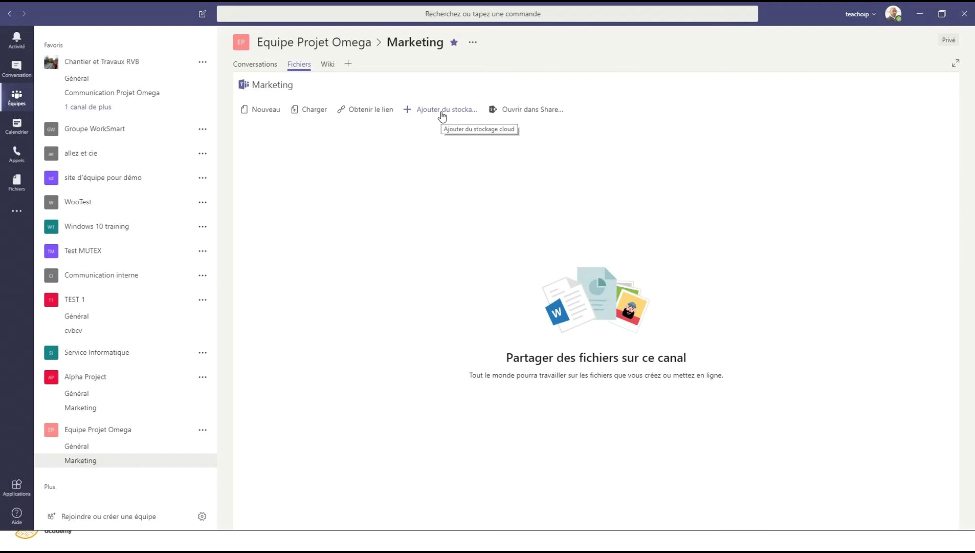
{"action": "left_click", "coordinate": [442, 114]}
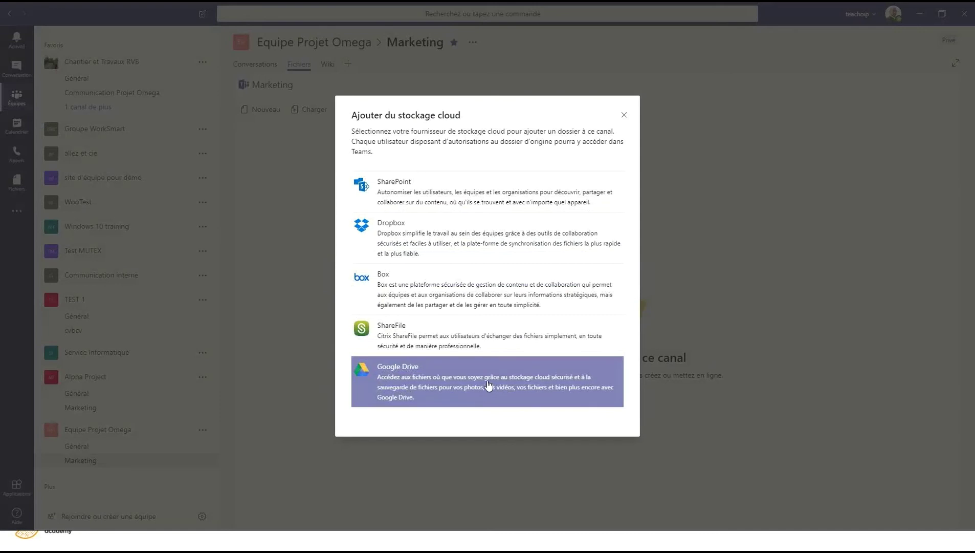
{"action": "left_click", "coordinate": [624, 114]}
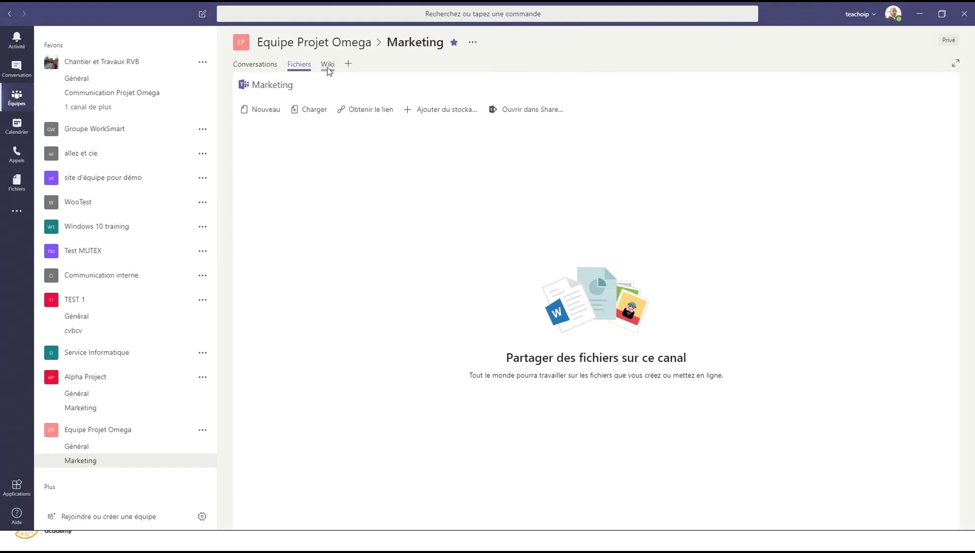
Step: View the Marketing channel's wiki, browse the tab applications and the Store's full tab catalogue, and return to the channel
{"action": "left_click", "coordinate": [328, 67]}
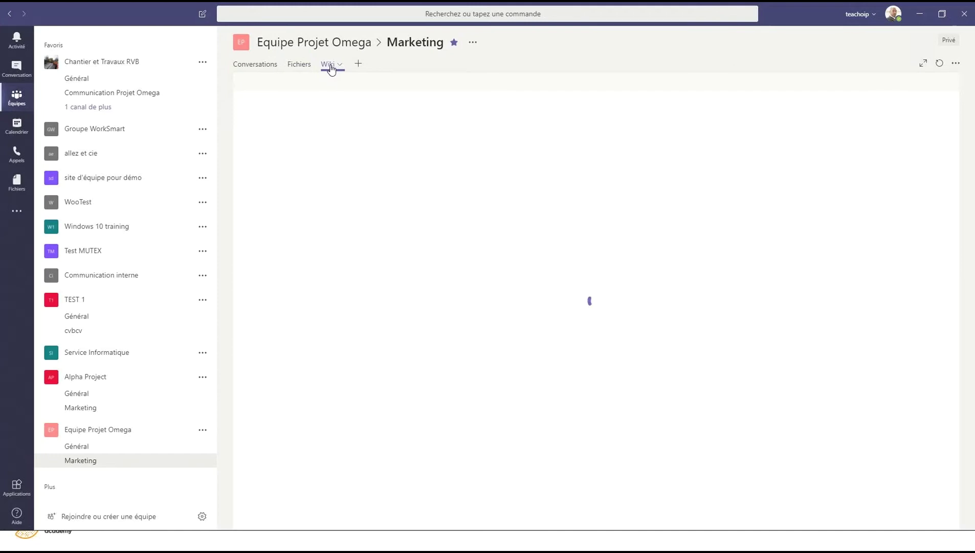
{"action": "left_click", "coordinate": [358, 64]}
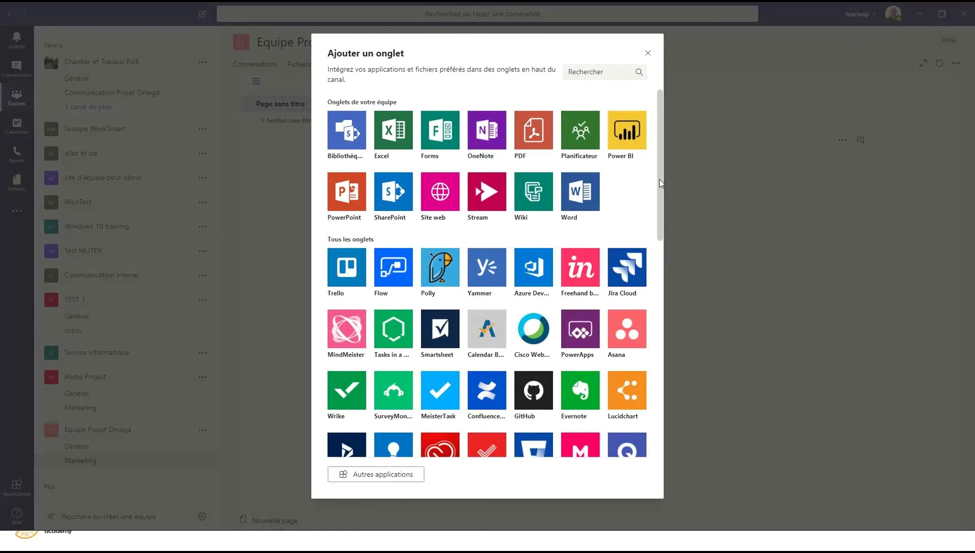
{"action": "left_click_drag", "start_coordinate": [660, 180], "coordinate": [666, 144]}
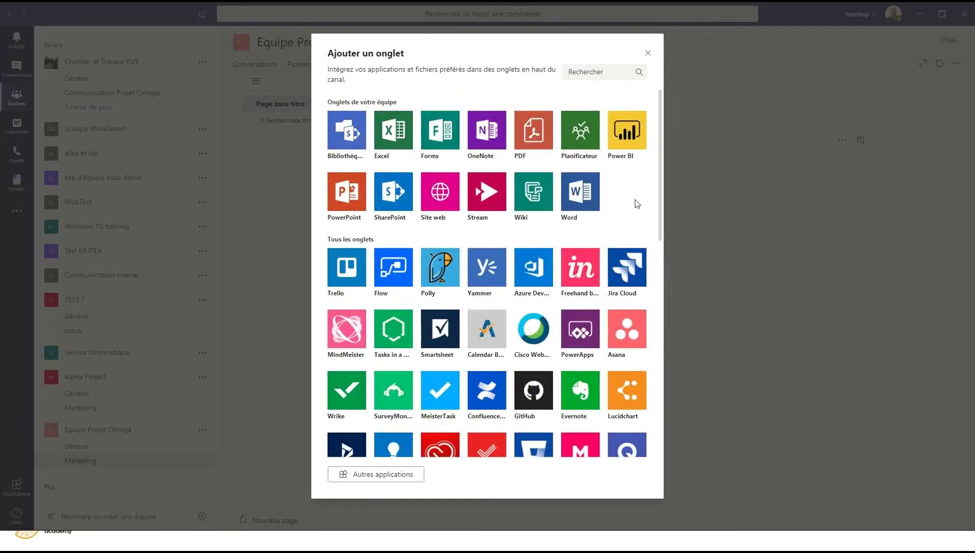
{"action": "scroll", "coordinate": [632, 205], "scroll_direction": "down", "scroll_amount": 9}
{"action": "scroll", "coordinate": [629, 228], "scroll_direction": "down", "scroll_amount": 2}
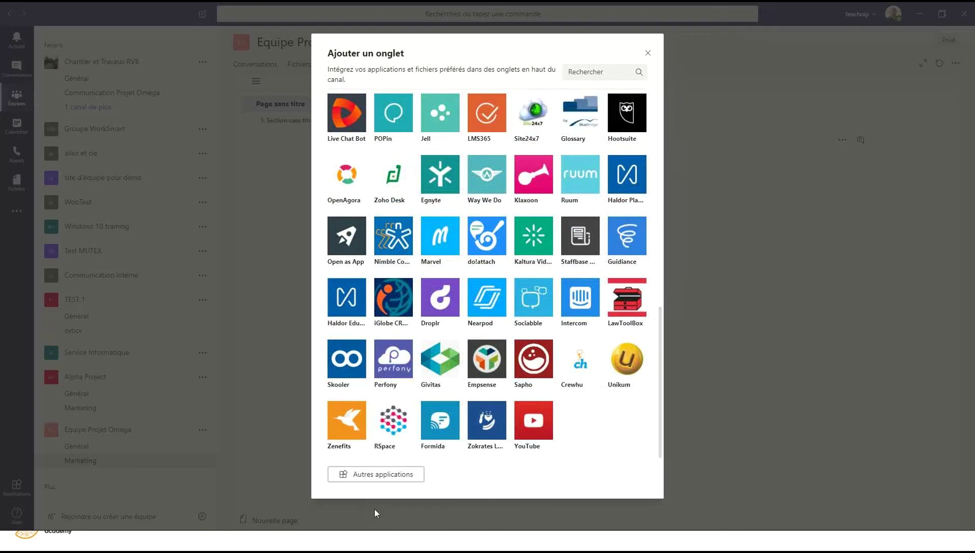
{"action": "left_click", "coordinate": [372, 478]}
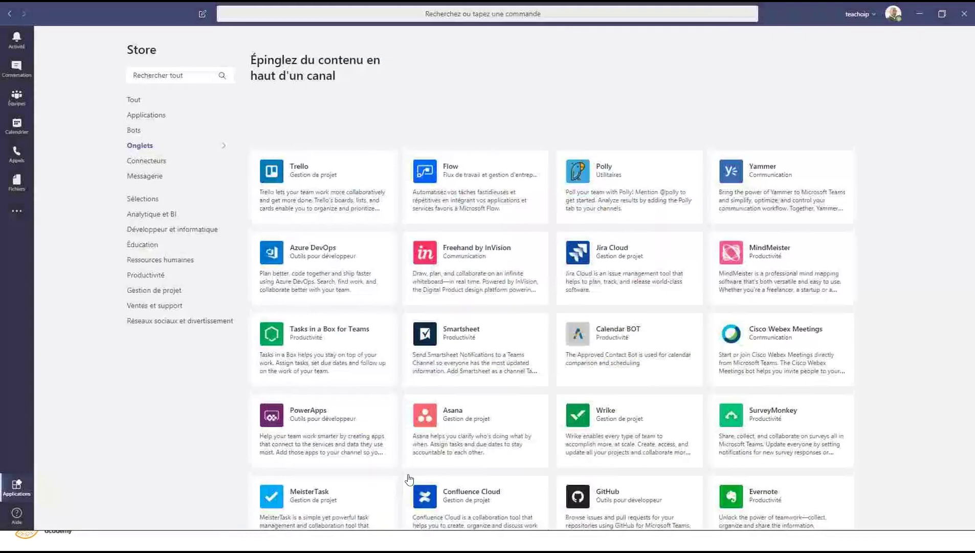
{"action": "scroll", "coordinate": [567, 407], "scroll_direction": "down", "scroll_amount": 5}
{"action": "scroll", "coordinate": [566, 406], "scroll_direction": "down", "scroll_amount": 20}
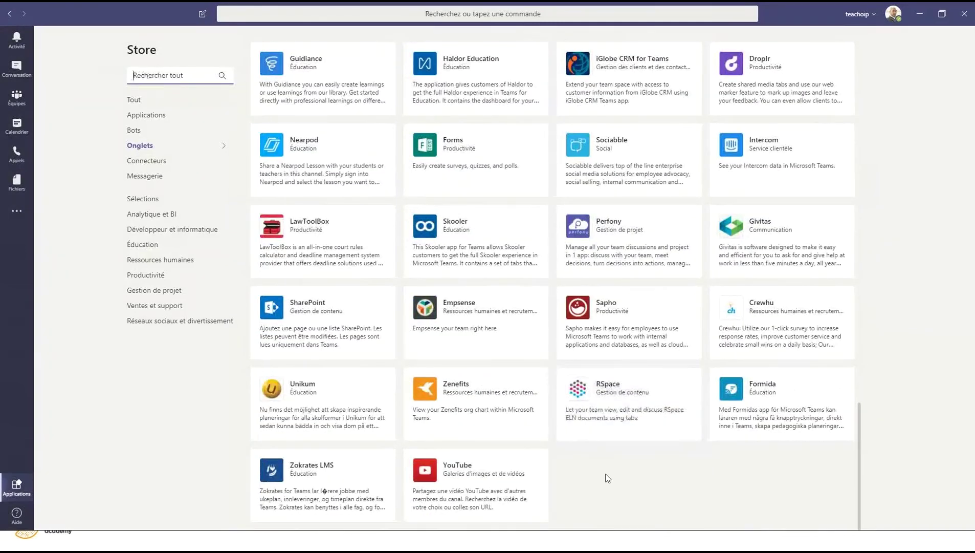
{"action": "left_click", "coordinate": [17, 97]}
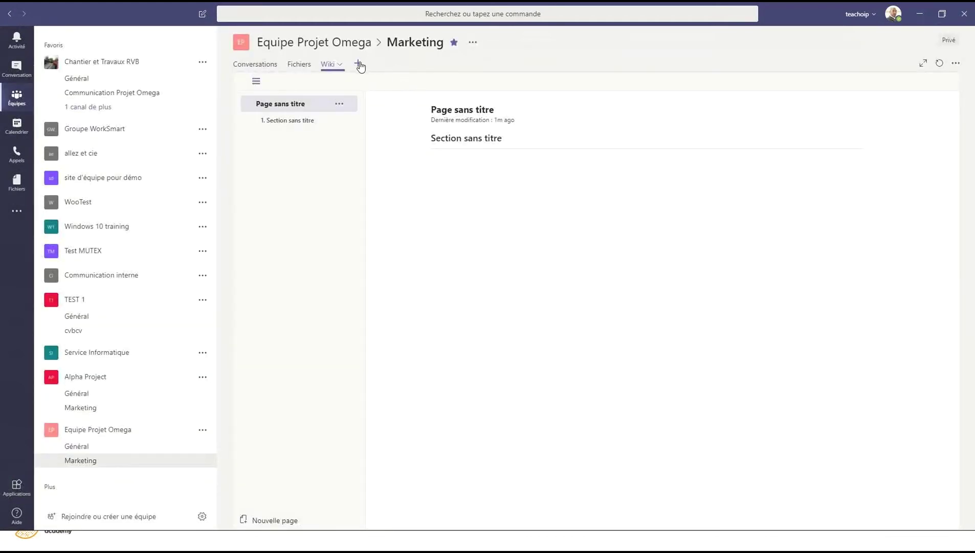
Step: Add a OneNote tab to the Marketing channel with a new notebook named "OneNote Omega 01", publishing the addition in the channel
{"action": "left_click", "coordinate": [359, 65]}
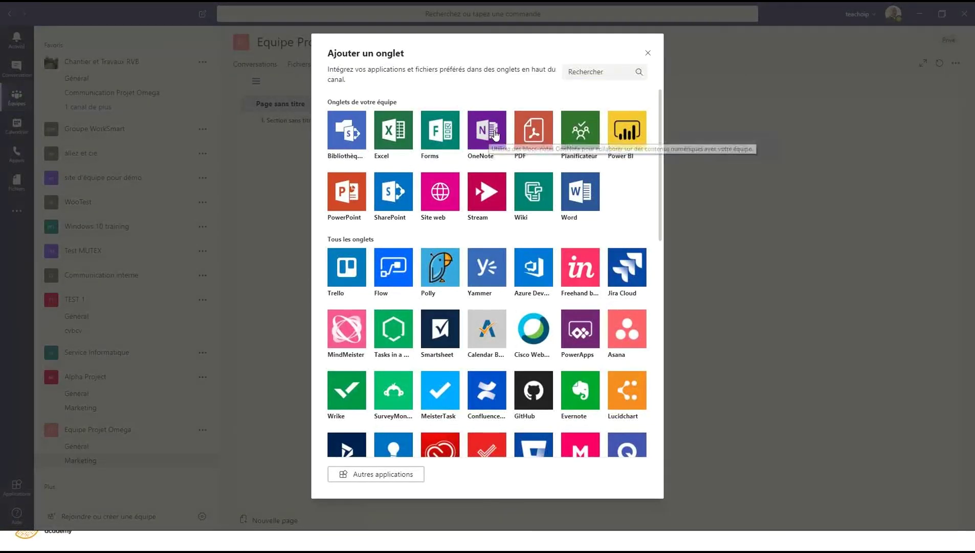
{"action": "left_click", "coordinate": [494, 134]}
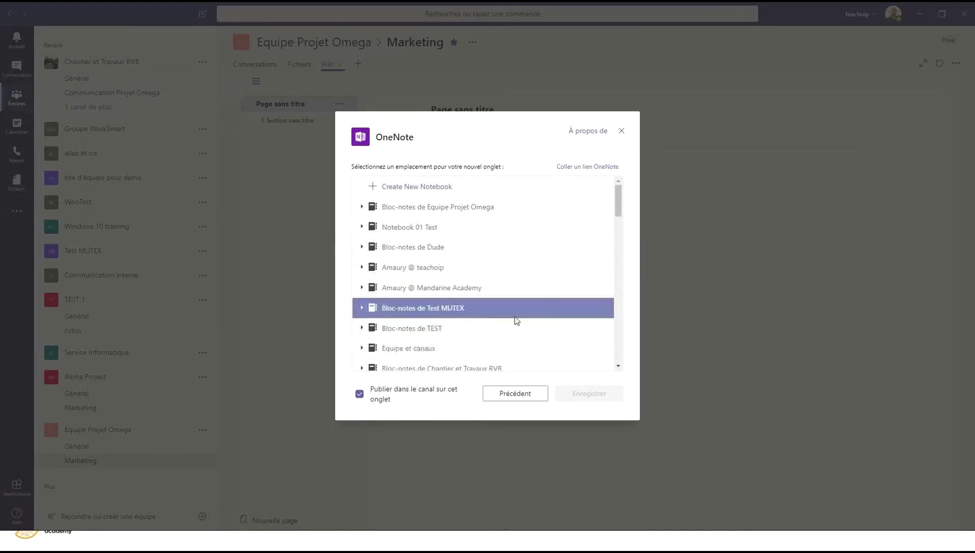
{"action": "scroll", "coordinate": [515, 316], "scroll_direction": "down", "scroll_amount": 5}
{"action": "scroll", "coordinate": [516, 316], "scroll_direction": "down", "scroll_amount": 2}
{"action": "scroll", "coordinate": [513, 318], "scroll_direction": "up", "scroll_amount": 8}
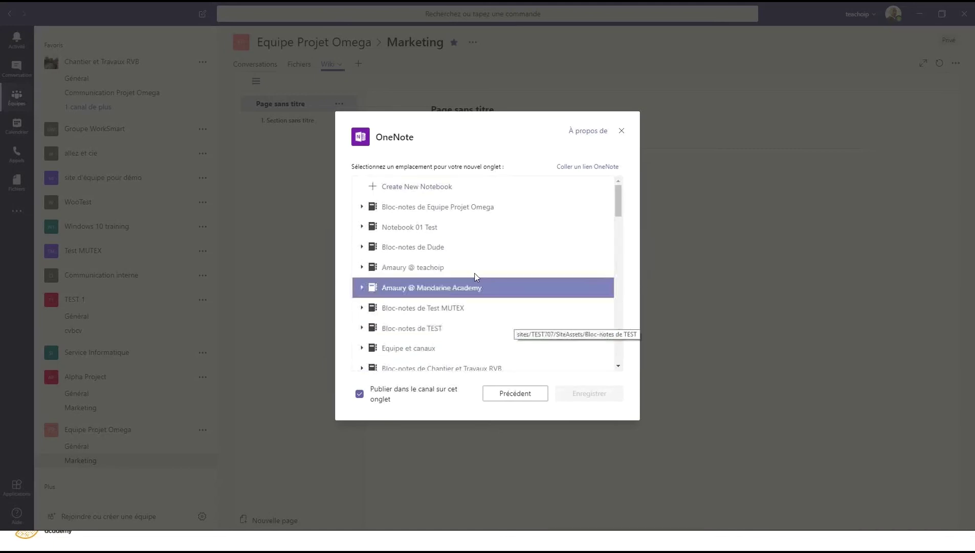
{"action": "left_click", "coordinate": [430, 187]}
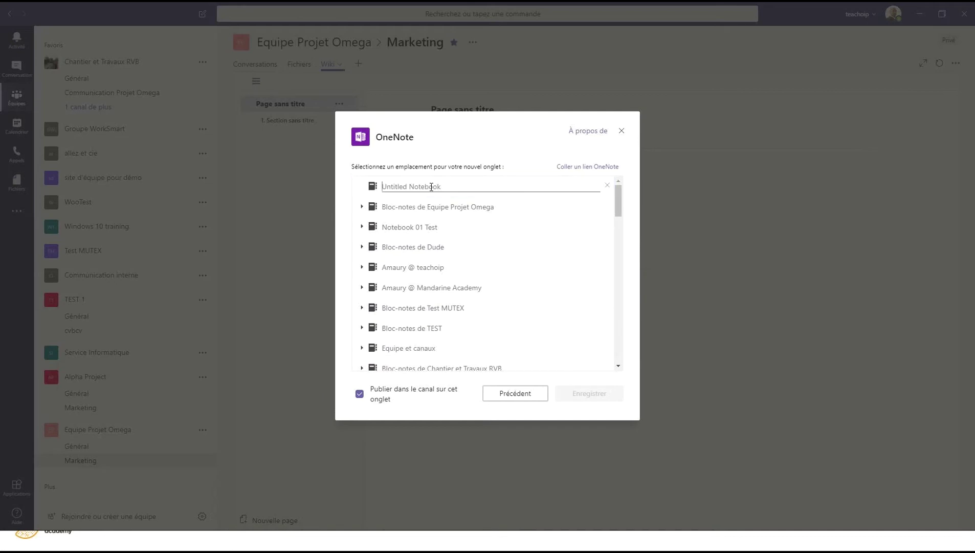
{"action": "type", "text": "OneNote Omegae "}
{"action": "type", "text": "1"}
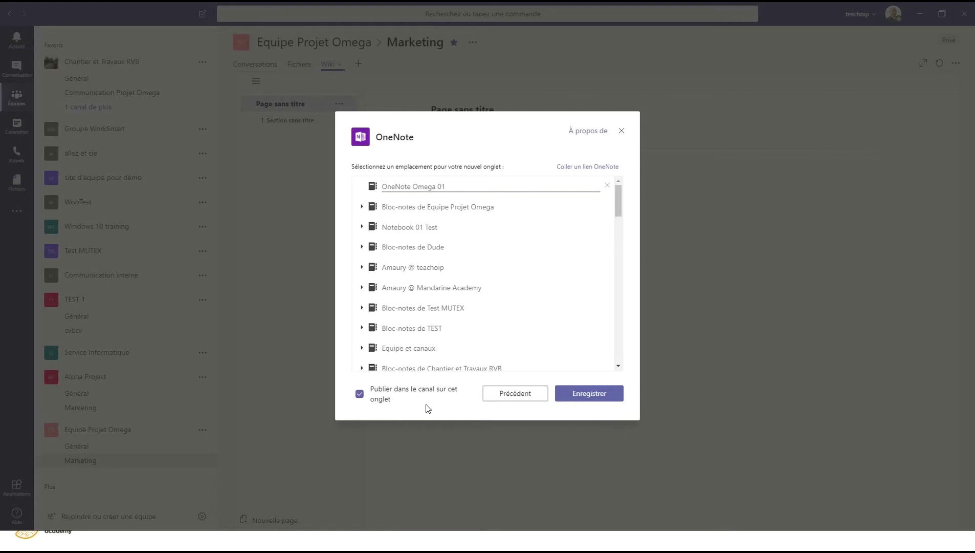
{"action": "left_click", "coordinate": [588, 395]}
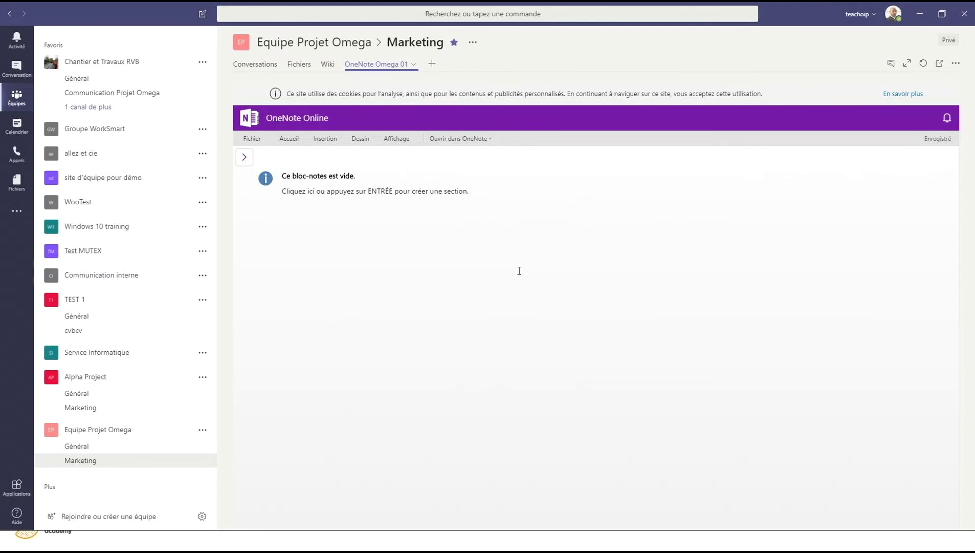
Step: Look over the available tab types and return to the Marketing channel's conversations
{"action": "left_click", "coordinate": [432, 64]}
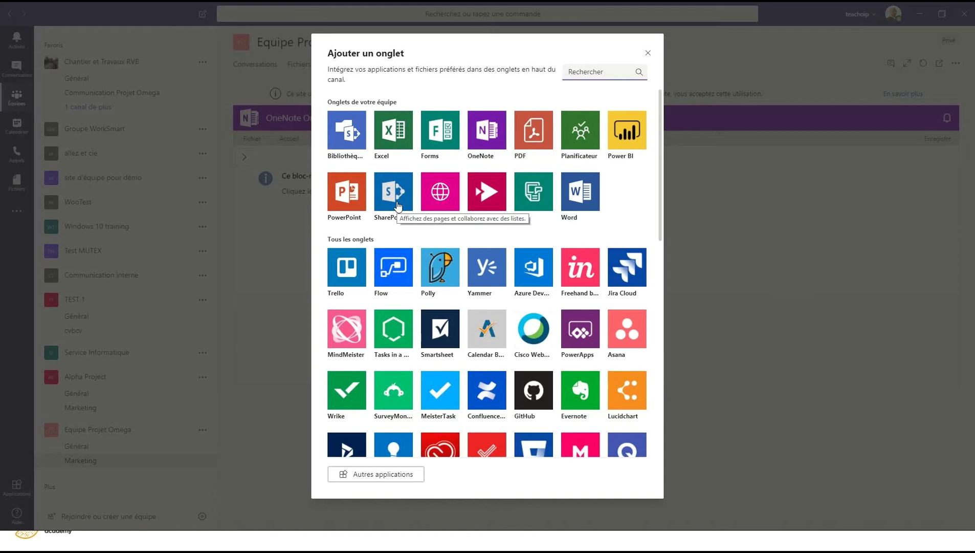
{"action": "left_click", "coordinate": [648, 54]}
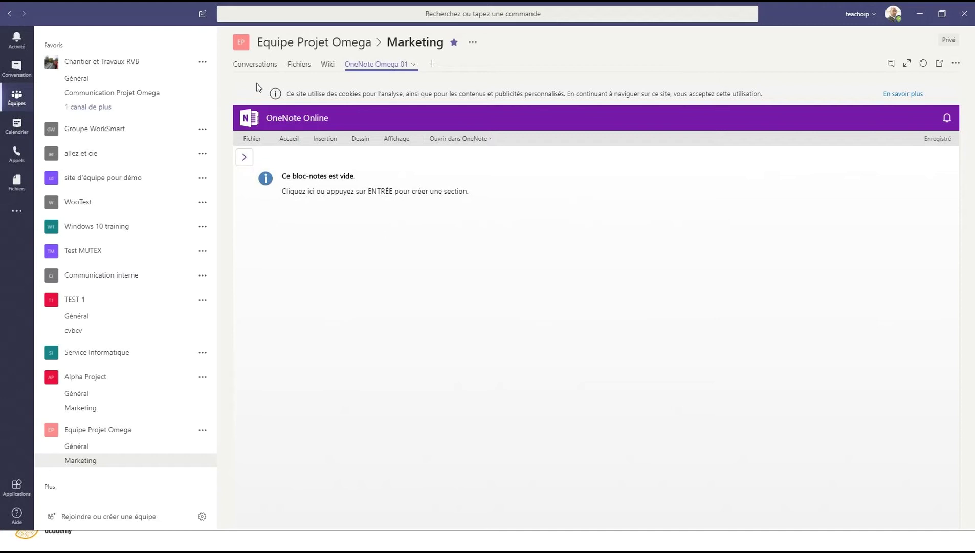
{"action": "left_click", "coordinate": [248, 65]}
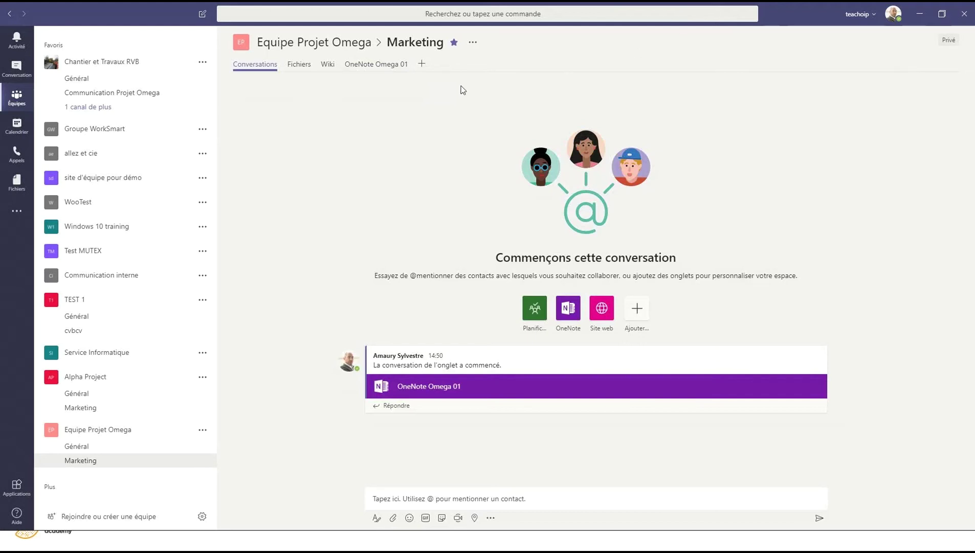
Step: Examine the tabs offered for the team and the full list of other tab applications, then close the gallery
{"action": "left_click", "coordinate": [422, 63]}
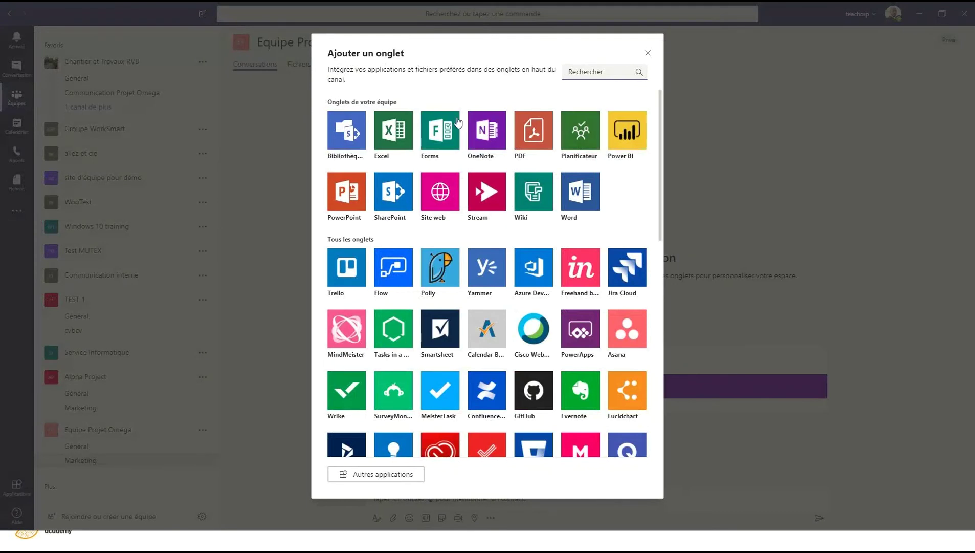
{"action": "left_click_drag", "start_coordinate": [329, 104], "coordinate": [398, 107]}
{"action": "left_click", "coordinate": [399, 106]}
{"action": "left_click_drag", "start_coordinate": [660, 196], "coordinate": [663, 256]}
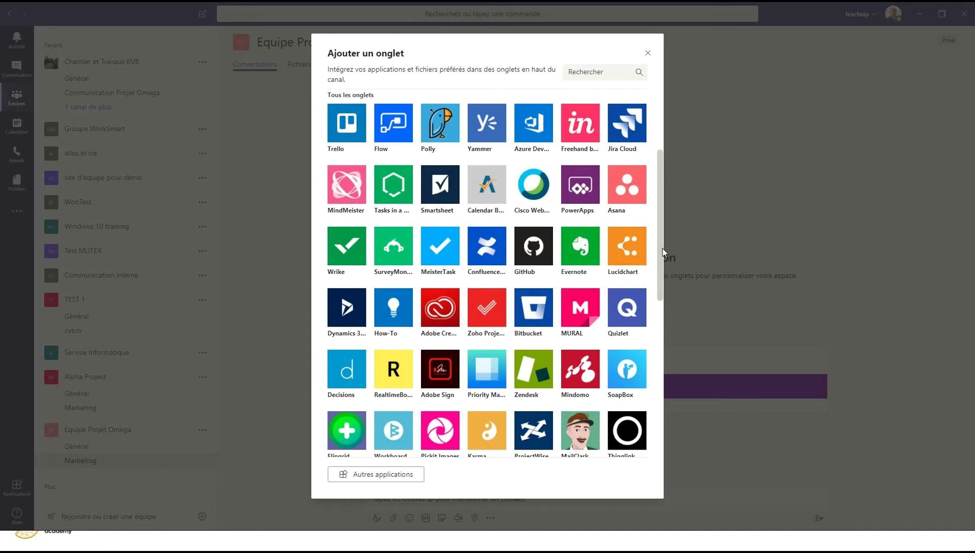
{"action": "scroll", "coordinate": [663, 198], "scroll_direction": "up", "scroll_amount": 3}
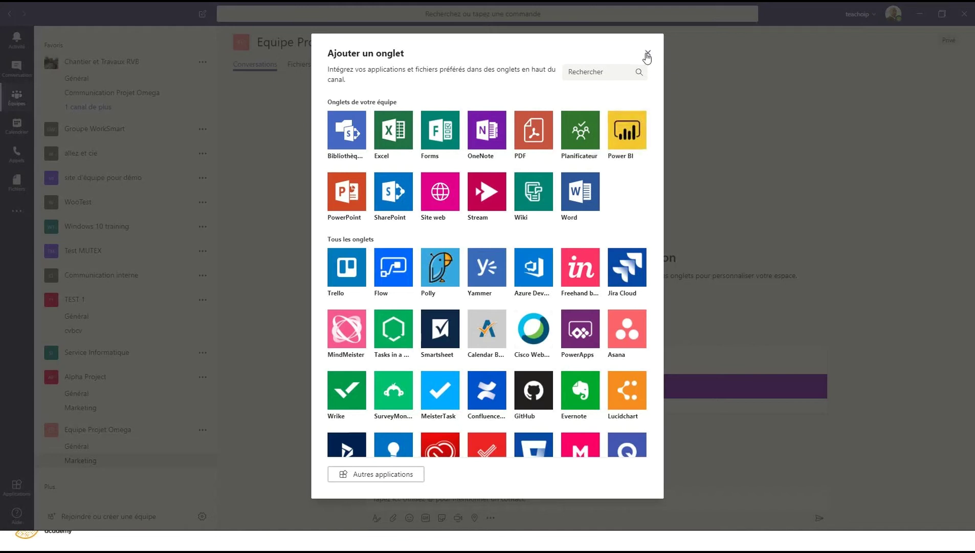
{"action": "left_click", "coordinate": [665, 126]}
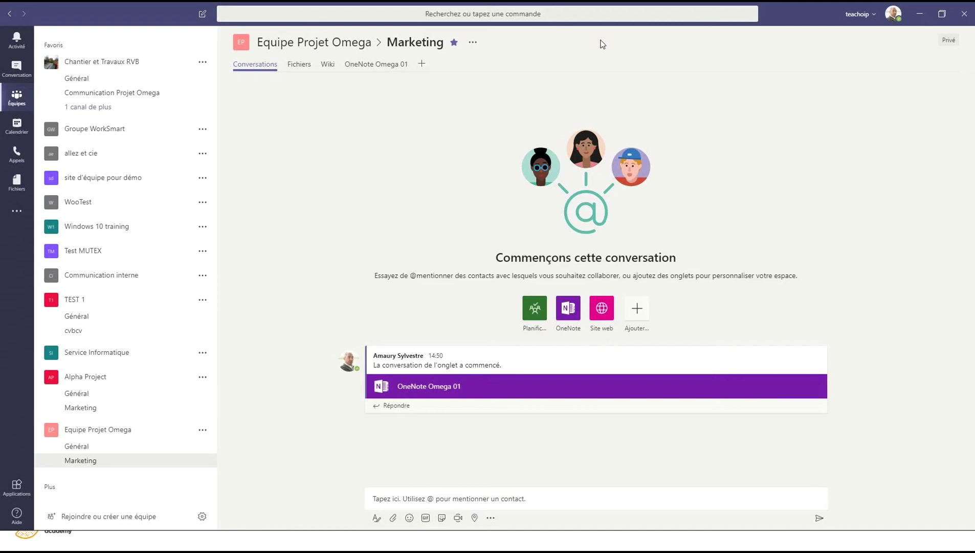
Step: Rename the Marketing channel's OneNote Omega 01 tab to "One Note 02"
{"action": "left_click", "coordinate": [386, 66]}
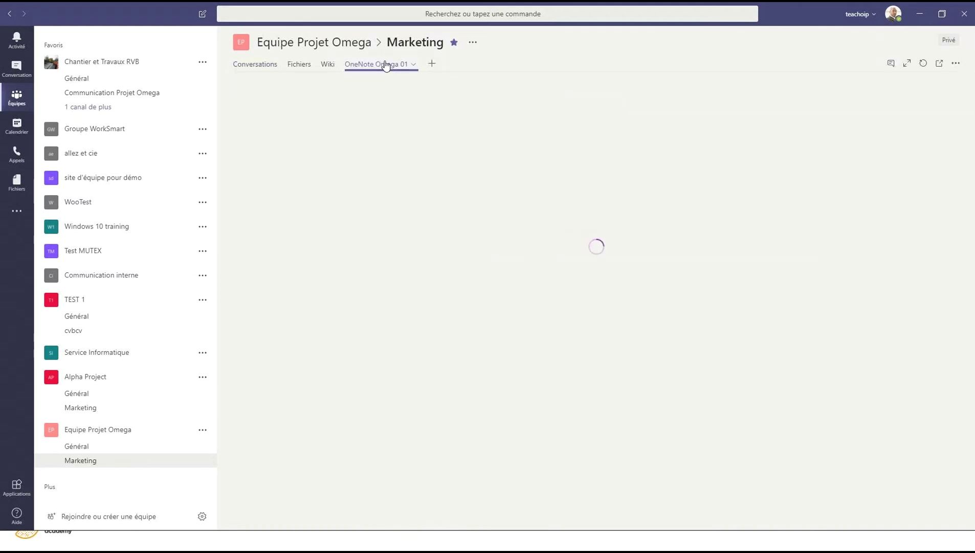
{"action": "left_click", "coordinate": [386, 66]}
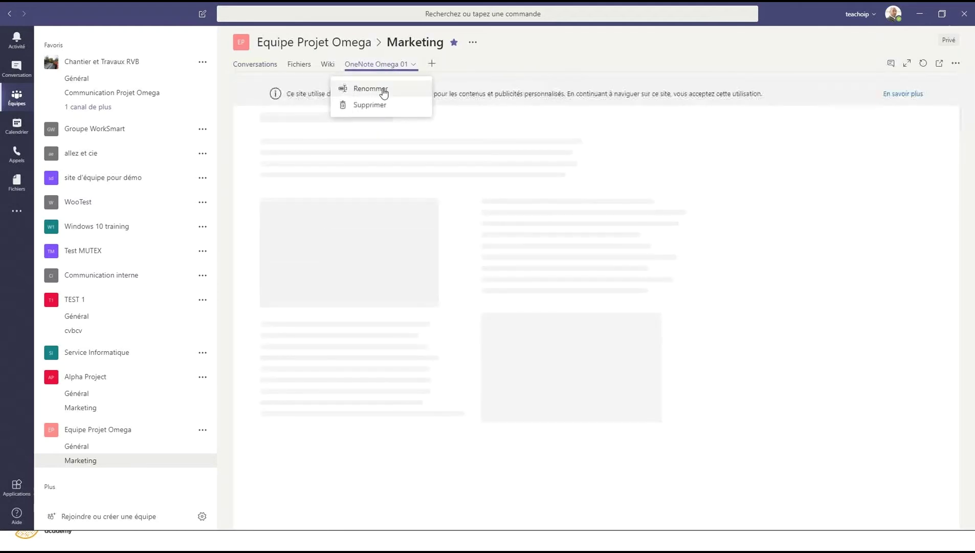
{"action": "left_click", "coordinate": [481, 75]}
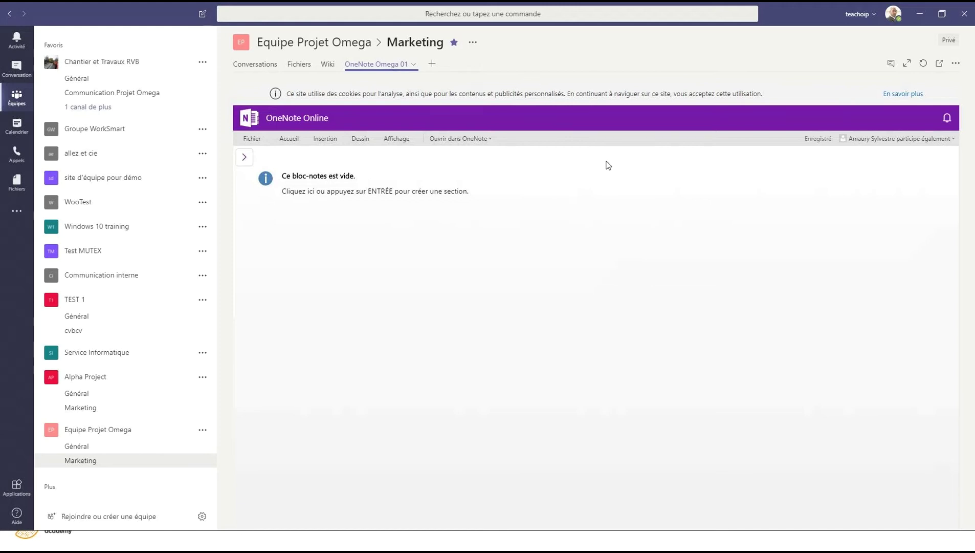
{"action": "left_click", "coordinate": [411, 68]}
{"action": "left_click", "coordinate": [390, 96]}
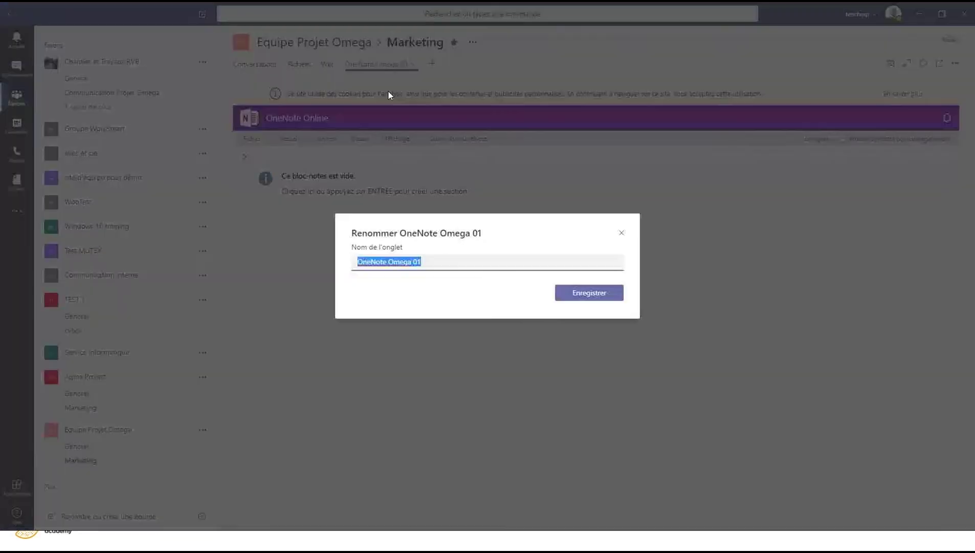
{"action": "type", "text": "One Note 02"}
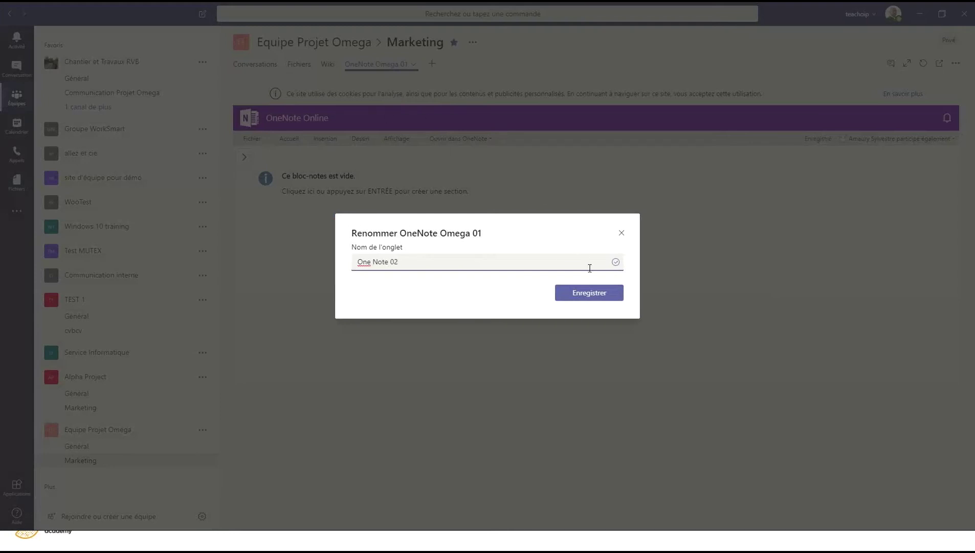
{"action": "left_click", "coordinate": [582, 298]}
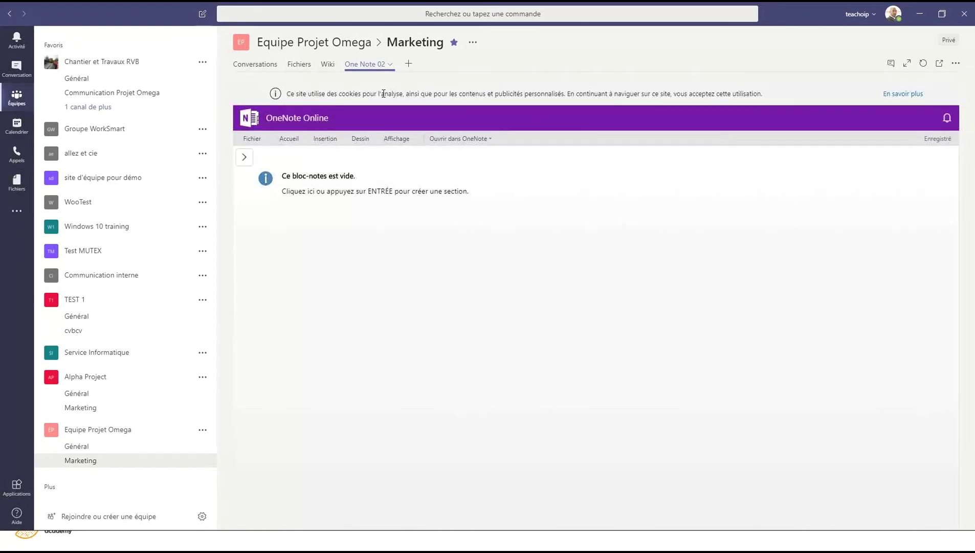
Step: Rename the OneNote Omega 01 notebook file in the Marketing channel's files to "OneNote Test 03"
{"action": "left_click", "coordinate": [294, 65]}
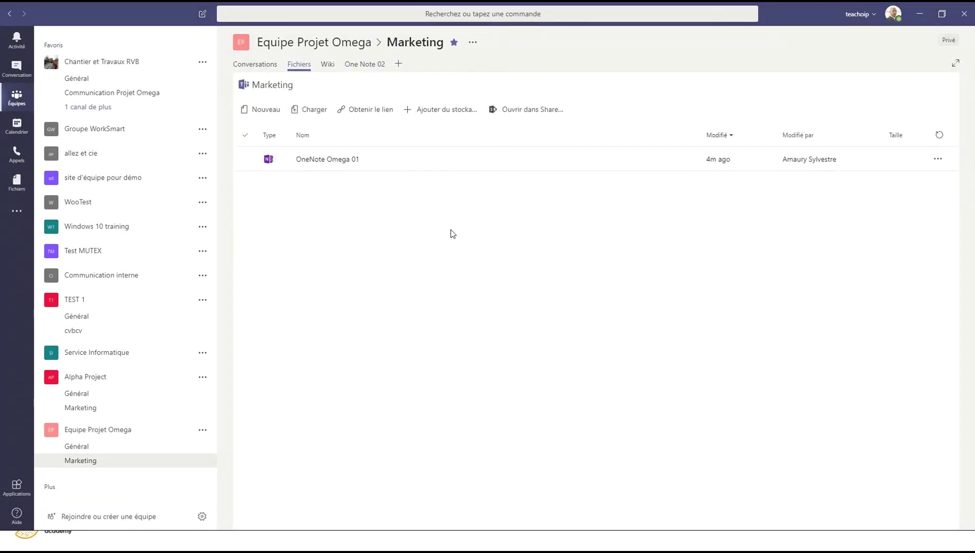
{"action": "left_click", "coordinate": [333, 162]}
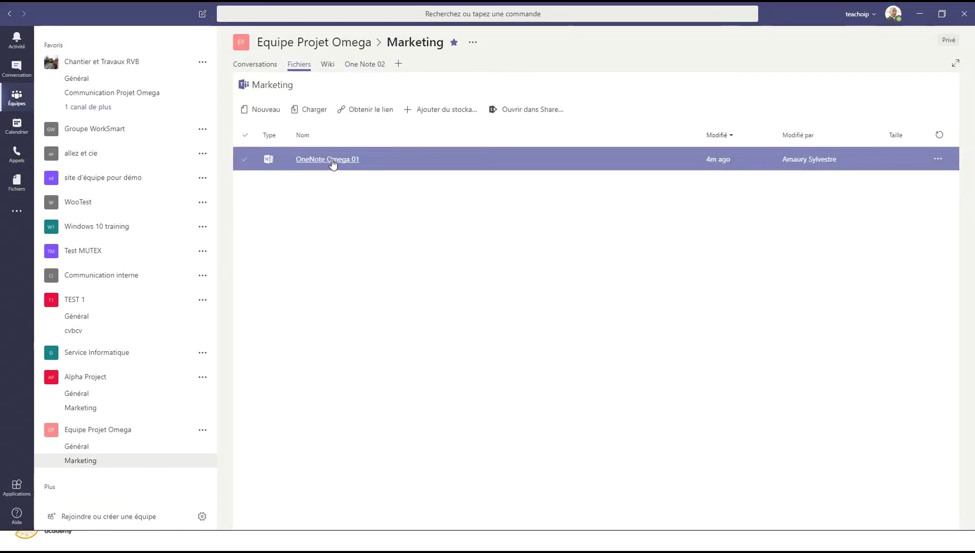
{"action": "right_click", "coordinate": [333, 163]}
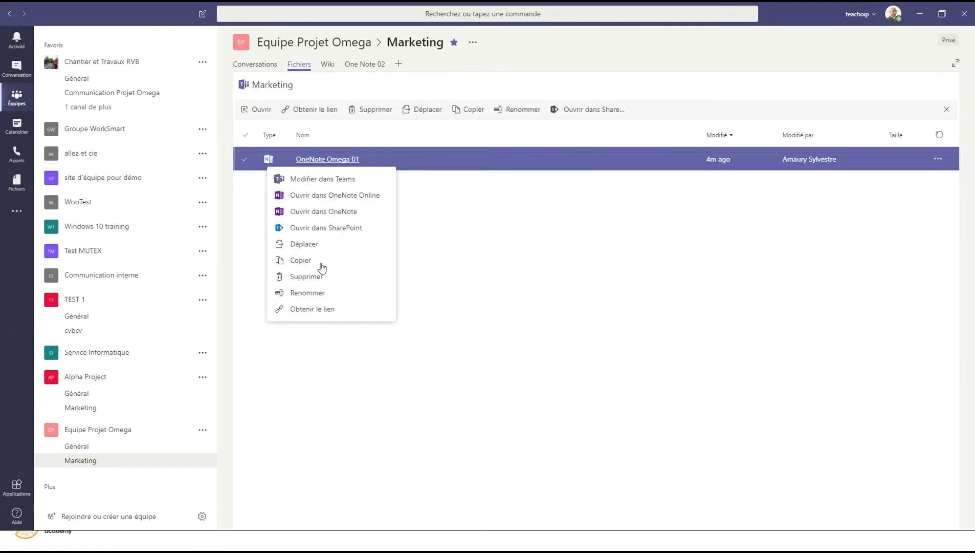
{"action": "left_click", "coordinate": [329, 293]}
{"action": "key", "text": "BackSpace"}
{"action": "key", "text": "BackSpace"}
{"action": "key", "text": "BackSpace"}
{"action": "key", "text": "BackSpace"}
{"action": "key", "text": "BackSpace"}
{"action": "key", "text": "BackSpace"}
{"action": "key", "text": "BackSpace"}
{"action": "key", "text": "BackSpace"}
{"action": "key", "text": "BackSpace"}
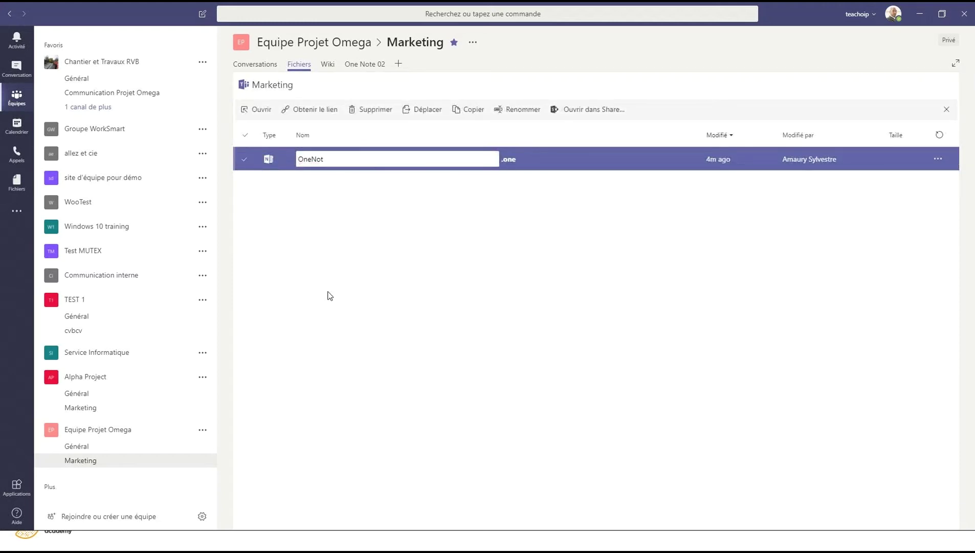
{"action": "type", "text": "Test 03"}
{"action": "key", "text": "Return"}
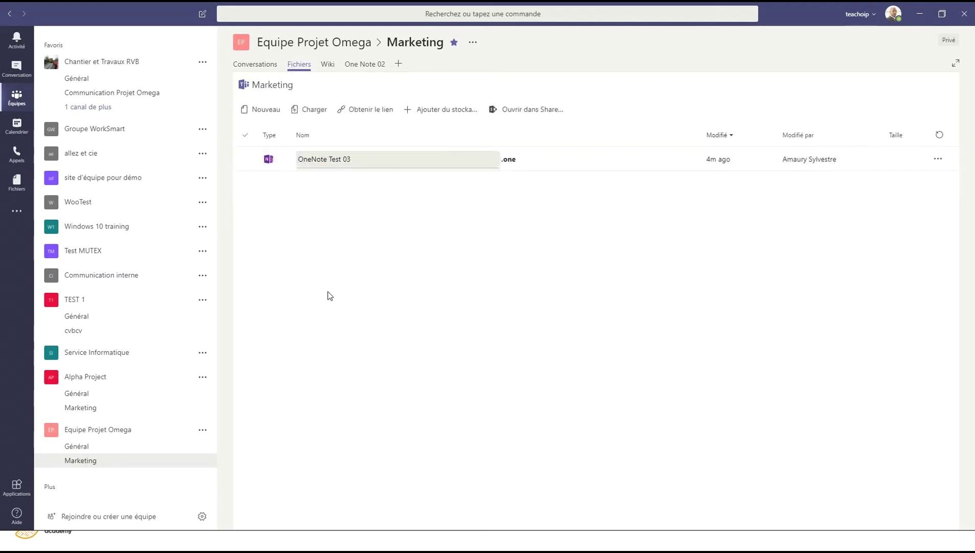
{"action": "left_click", "coordinate": [330, 163]}
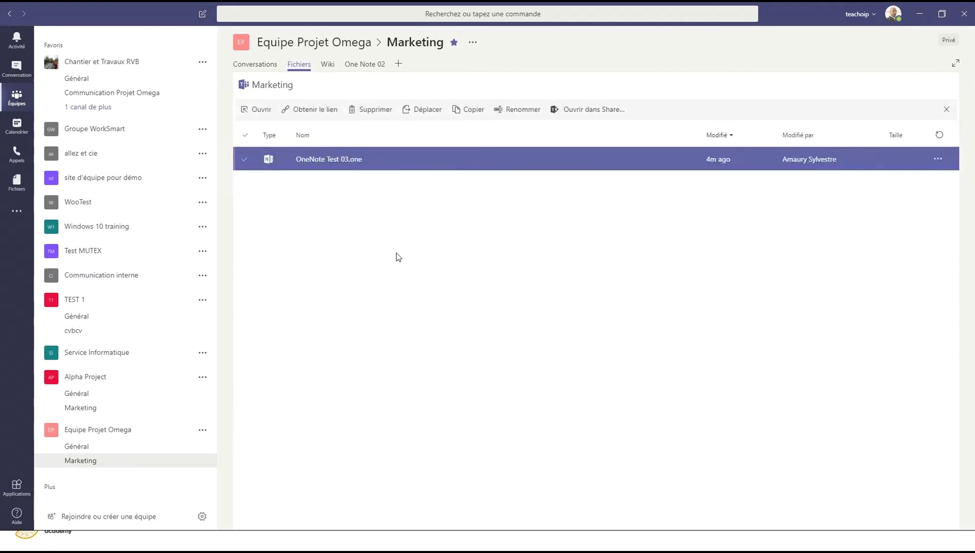
{"action": "left_click", "coordinate": [244, 161]}
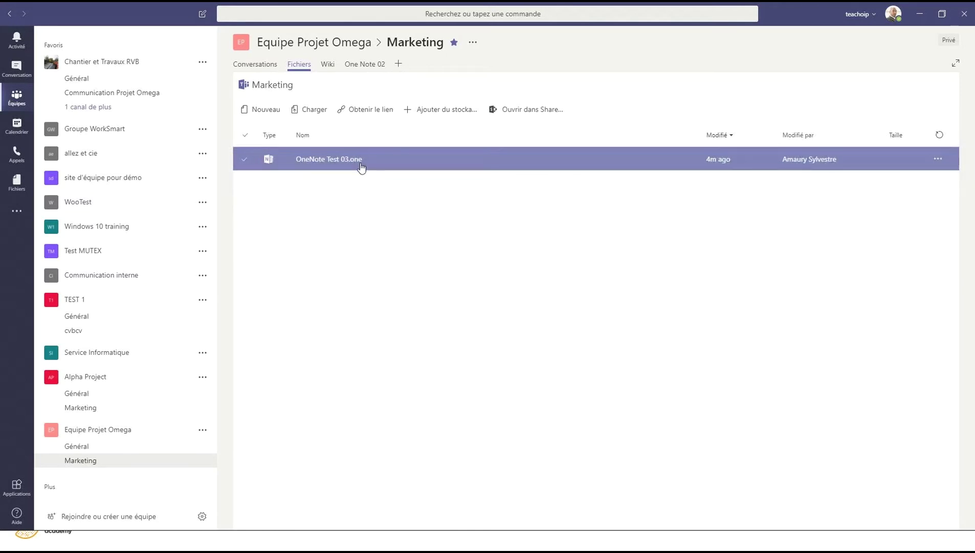
Step: Rename the Marketing channel's One Note 02 tab to "Info sur le projet"
{"action": "left_click", "coordinate": [358, 68]}
{"action": "left_click", "coordinate": [358, 67]}
{"action": "left_click", "coordinate": [359, 89]}
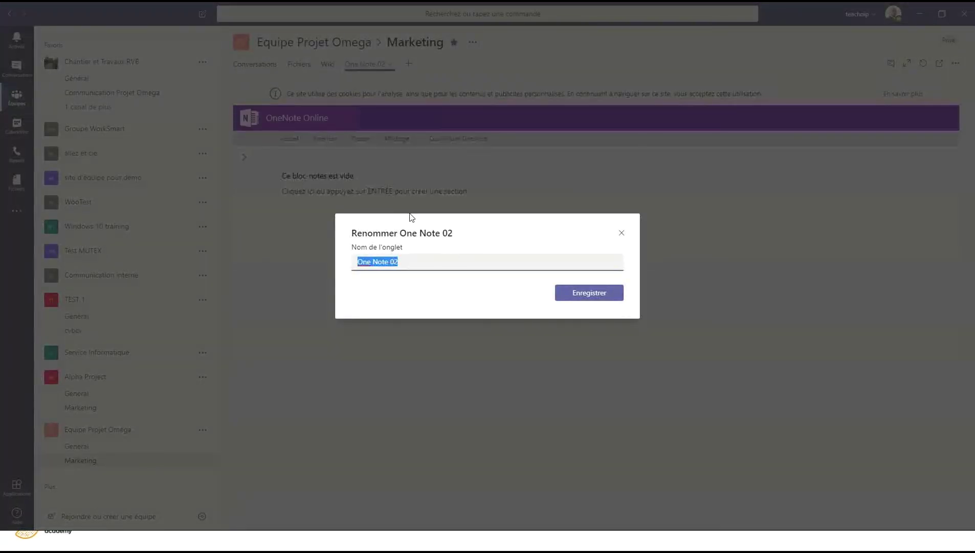
{"action": "type", "text": "Info sur le prokjet"}
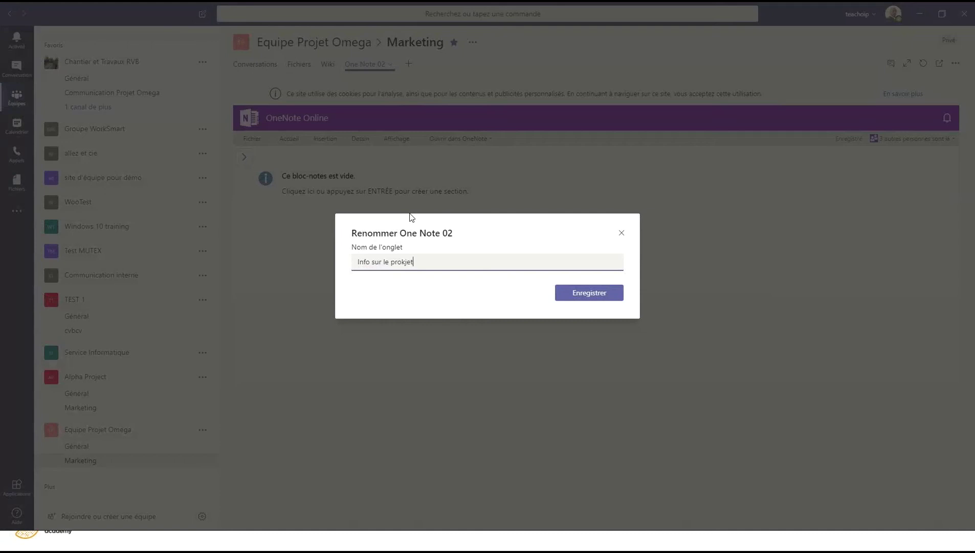
{"action": "key", "text": "BackSpace"}
{"action": "type", "text": "et"}
{"action": "left_click", "coordinate": [574, 292]}
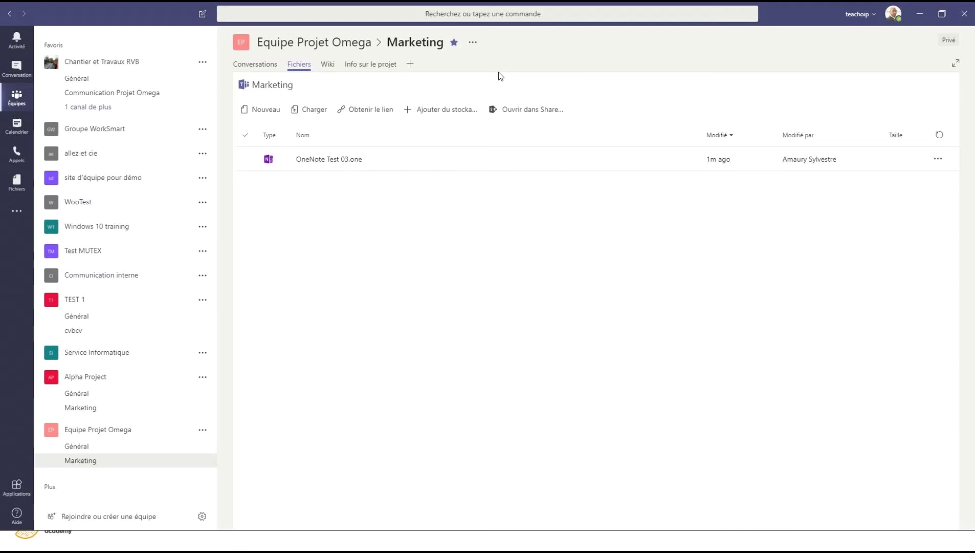
Step: Try to open OneNote Test 03.one from the channel's files, and check the notebook through the Info sur le projet tab
{"action": "left_click", "coordinate": [322, 152]}
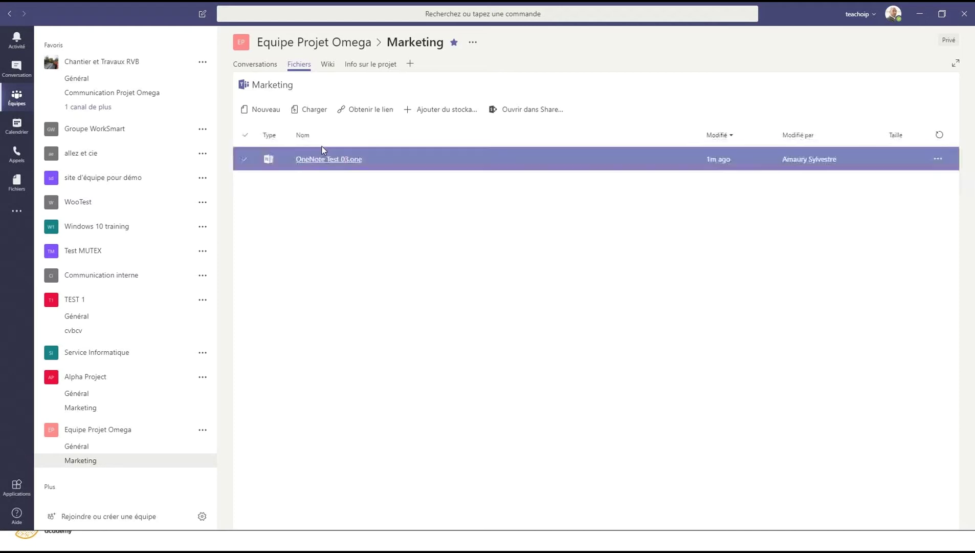
{"action": "left_click", "coordinate": [342, 173]}
{"action": "left_click", "coordinate": [307, 168]}
{"action": "left_click", "coordinate": [364, 151]}
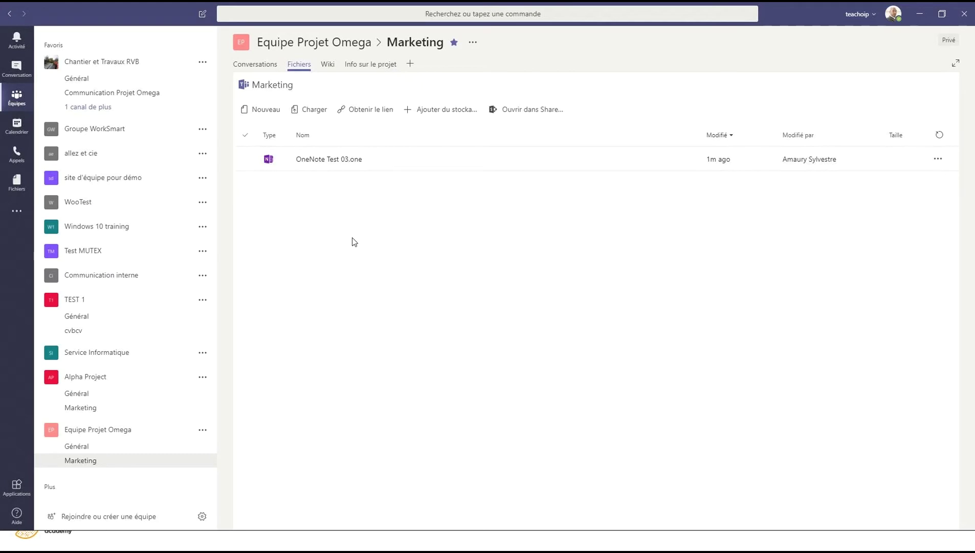
{"action": "left_click", "coordinate": [336, 166]}
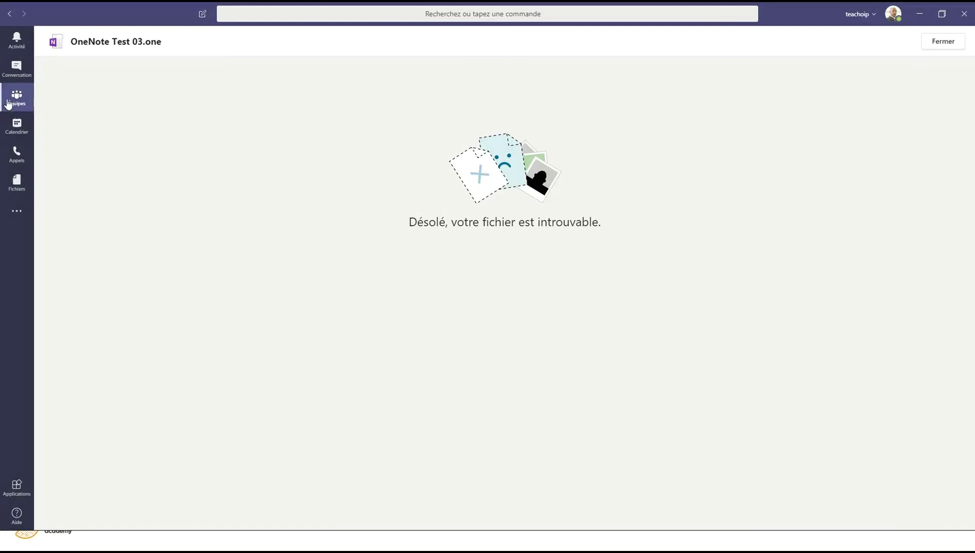
{"action": "key", "text": "Escape"}
{"action": "left_click", "coordinate": [331, 159]}
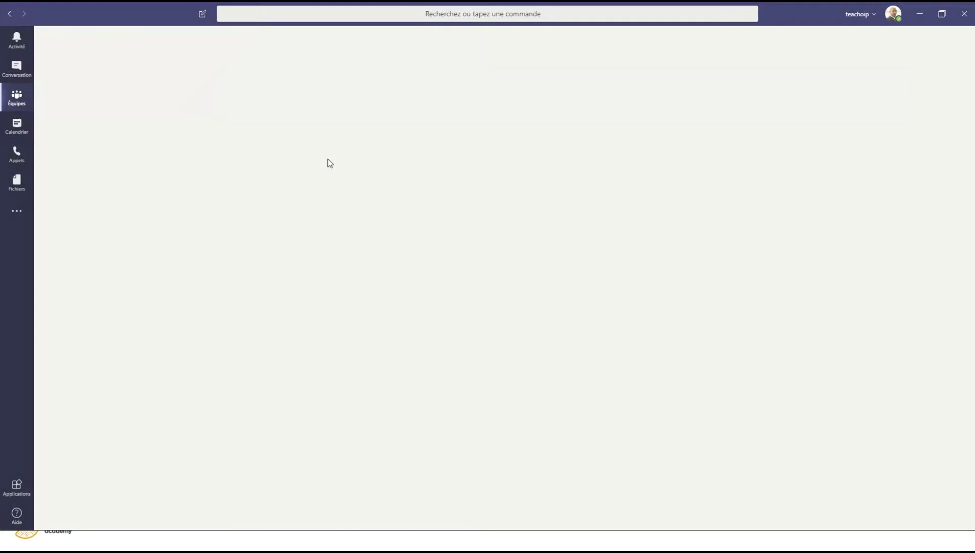
{"action": "left_click", "coordinate": [943, 41]}
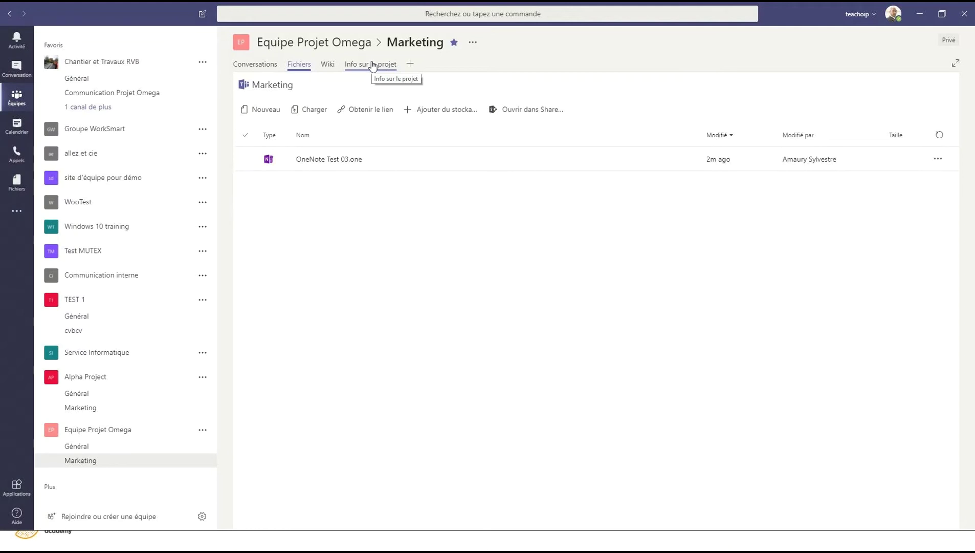
{"action": "left_click", "coordinate": [373, 65]}
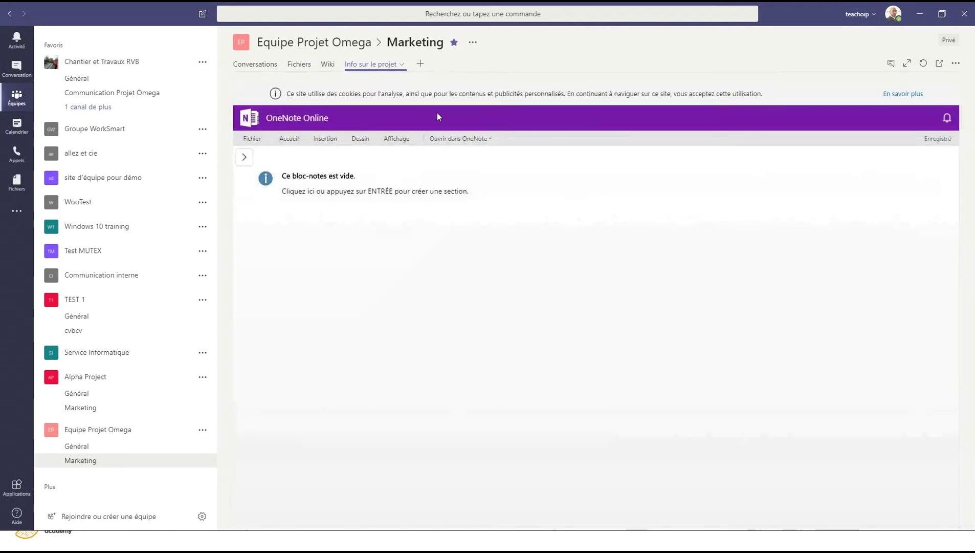
{"action": "left_click", "coordinate": [299, 64]}
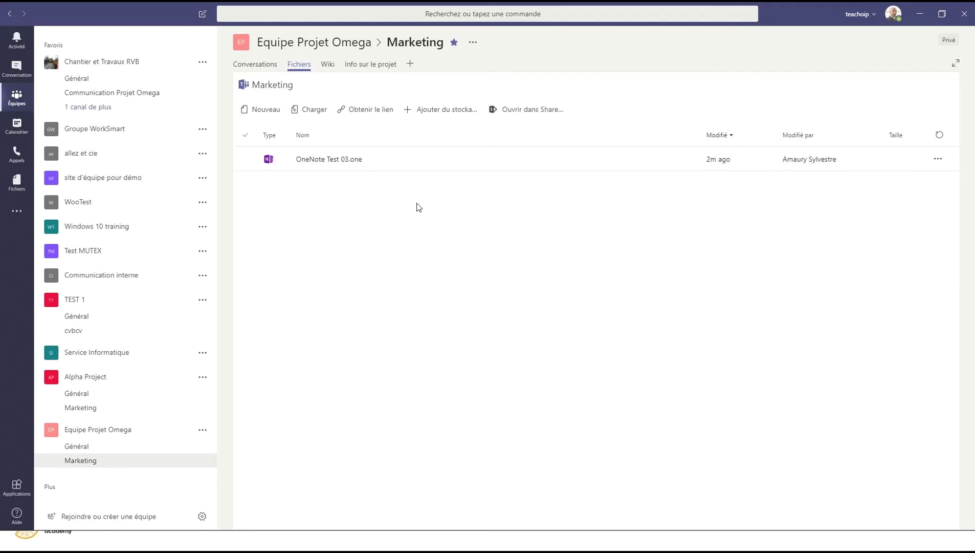
Step: View the options for changing the profile picture and close them without changing the avatar
{"action": "left_click", "coordinate": [896, 19]}
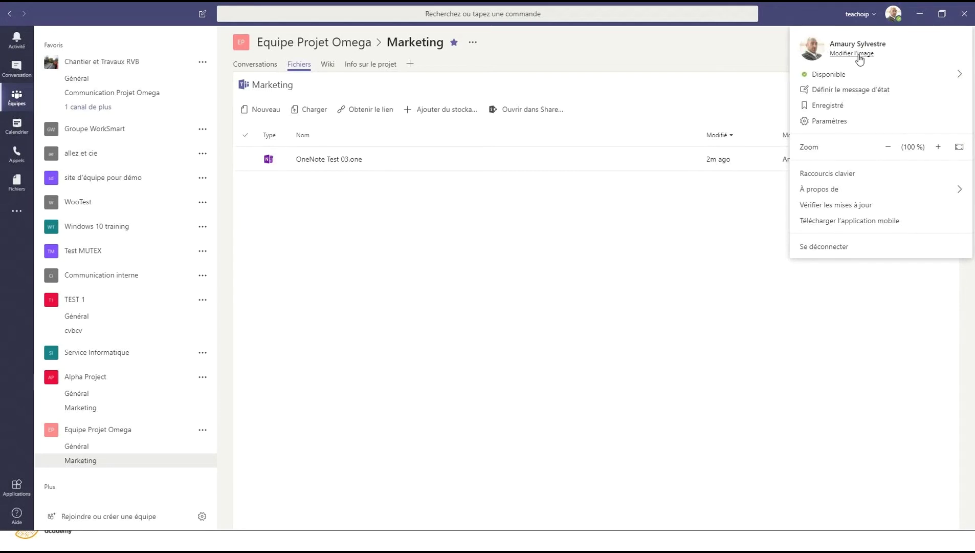
{"action": "left_click", "coordinate": [859, 60]}
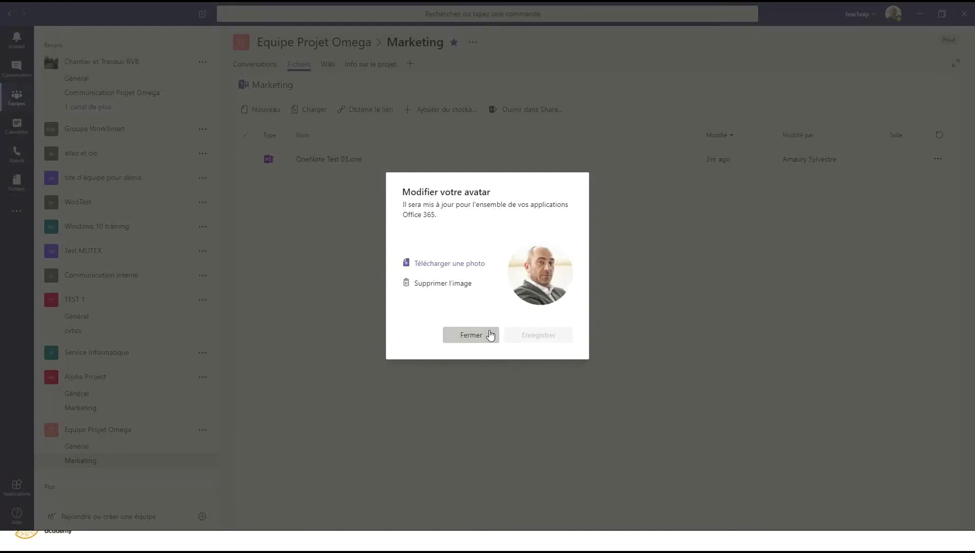
{"action": "left_click", "coordinate": [455, 334]}
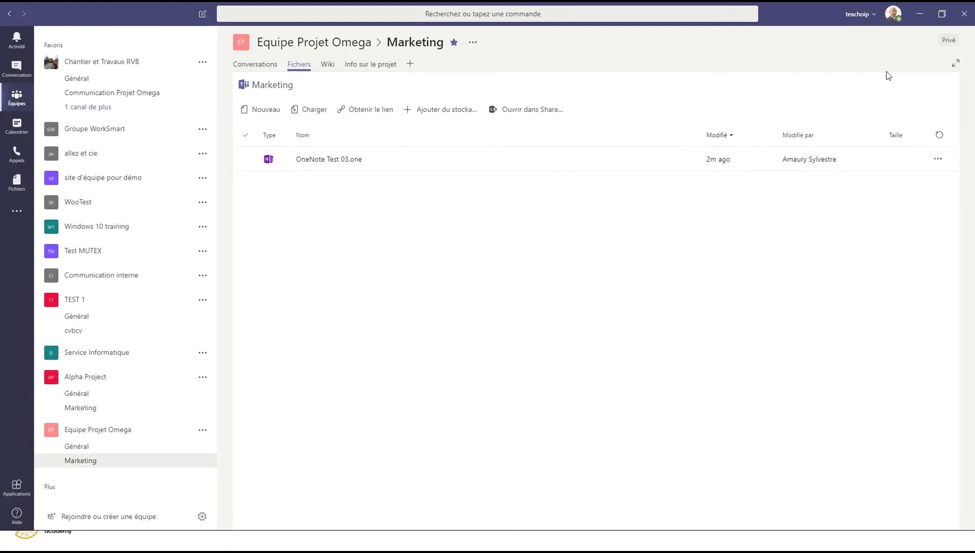
Step: Look through the profile's saved messages and view the saved "Mon agenda" tab conversation
{"action": "left_click", "coordinate": [892, 21]}
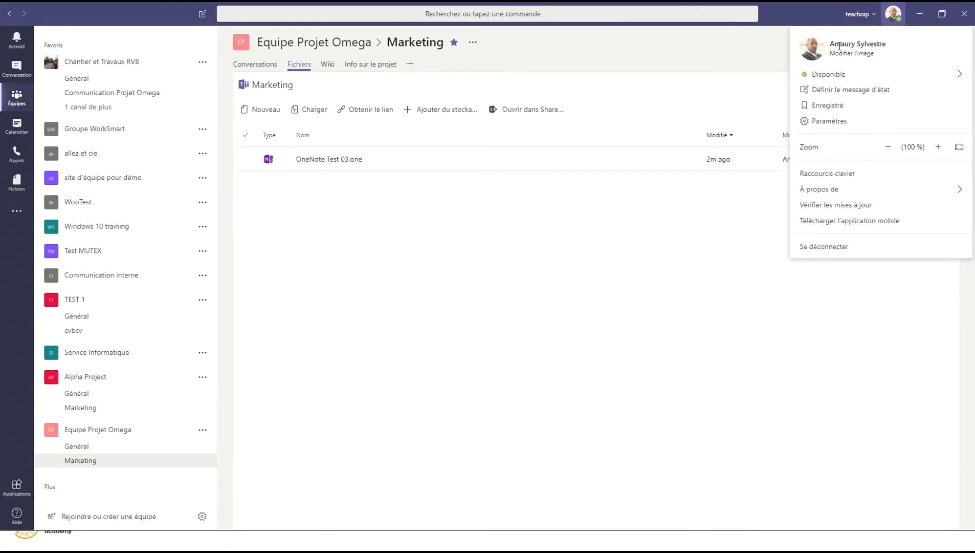
{"action": "left_click", "coordinate": [831, 108]}
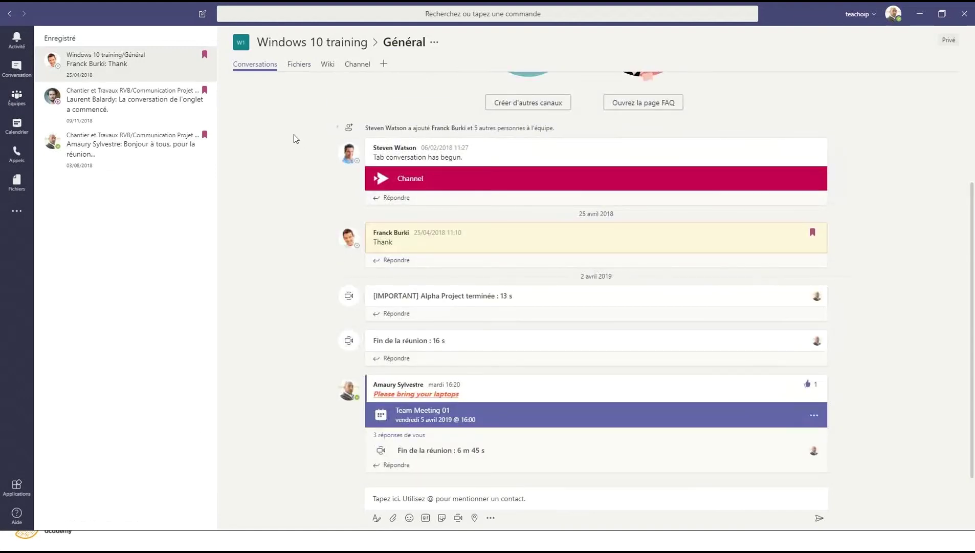
{"action": "left_click", "coordinate": [87, 104]}
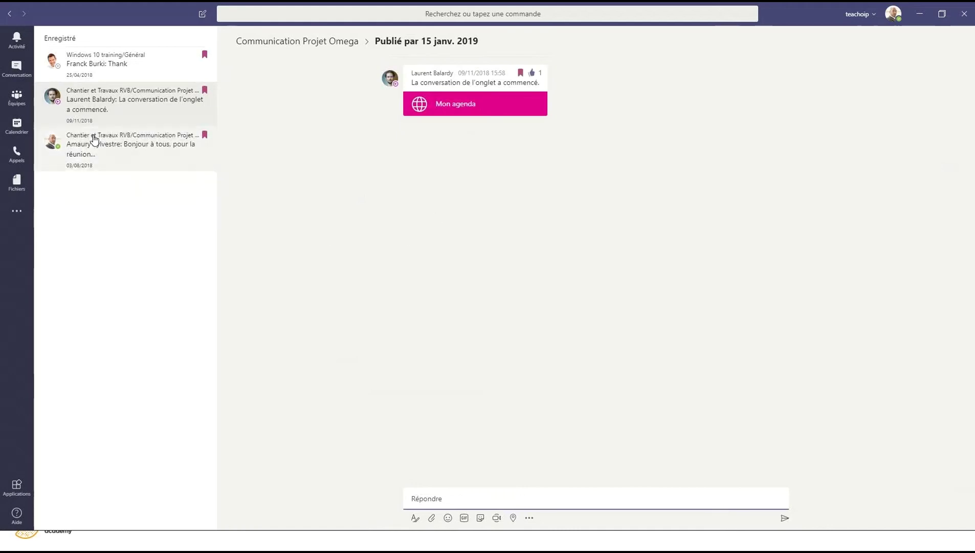
Step: Save the "Please bring your laptops" Team Meeting 01 post in the Windows 10 training team's Général channel
{"action": "left_click", "coordinate": [17, 98]}
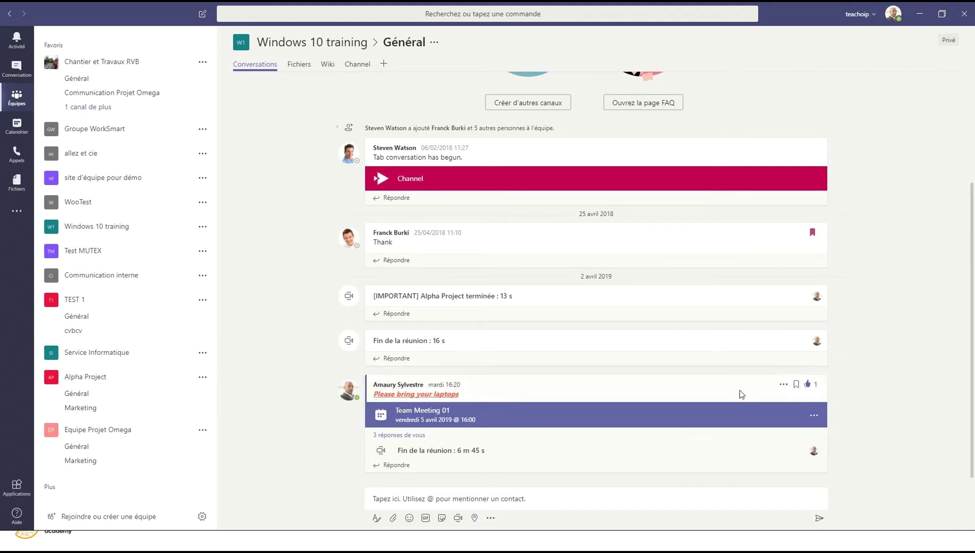
{"action": "left_click", "coordinate": [797, 385]}
{"action": "left_click", "coordinate": [796, 384]}
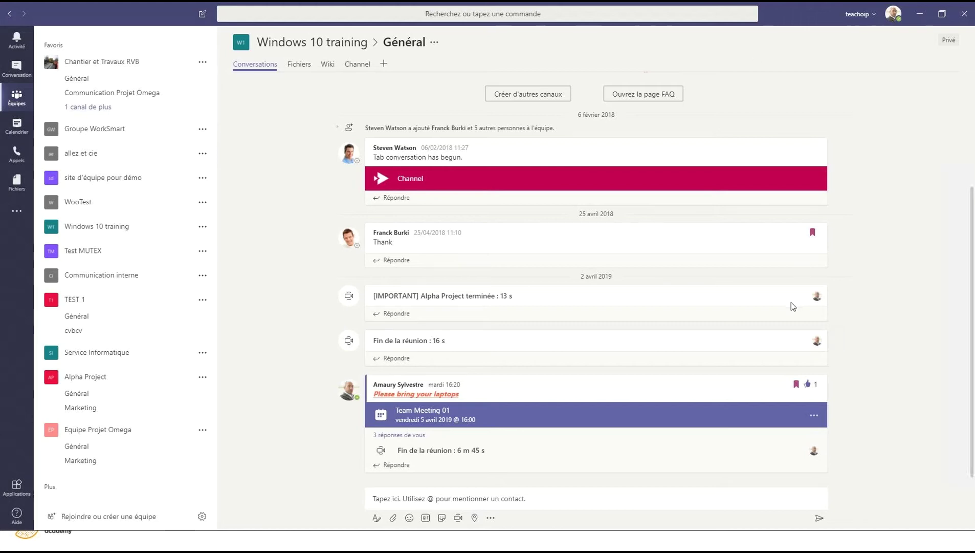
Step: Reopen the saved messages list to check for the Team Meeting 01 post
{"action": "scroll", "coordinate": [790, 305], "scroll_direction": "up", "scroll_amount": 3}
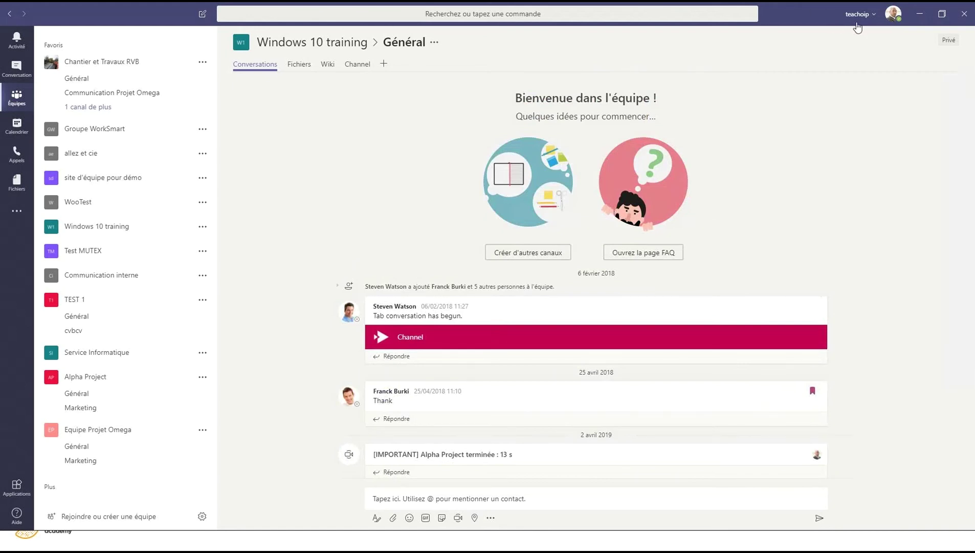
{"action": "left_click", "coordinate": [890, 16]}
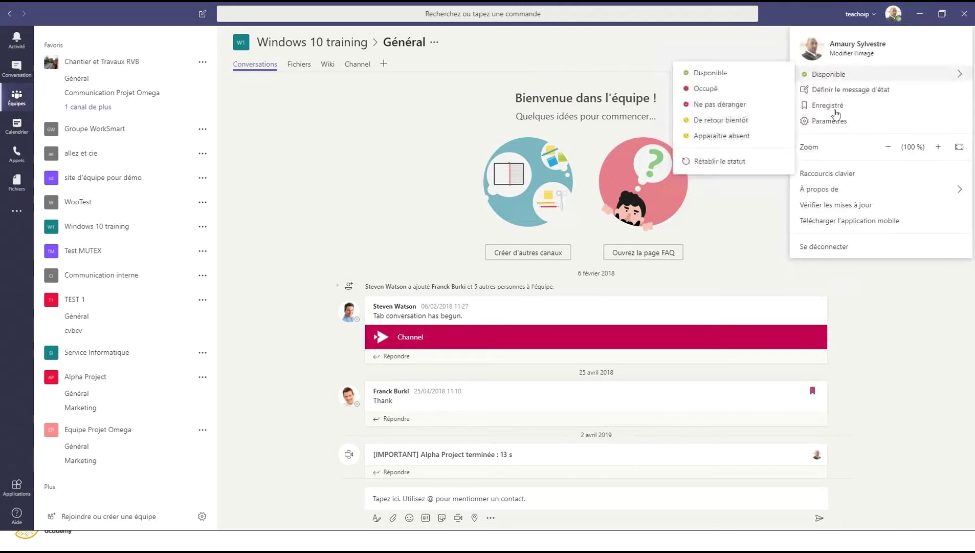
{"action": "left_click", "coordinate": [827, 108]}
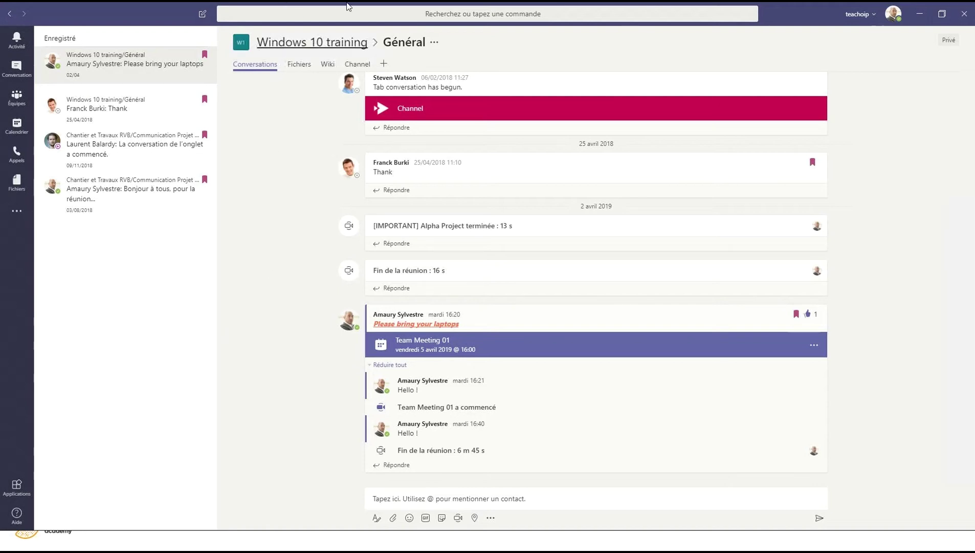
Step: Review the general, privacy, notification, device, permission and call settings, then close the settings
{"action": "left_click", "coordinate": [884, 17]}
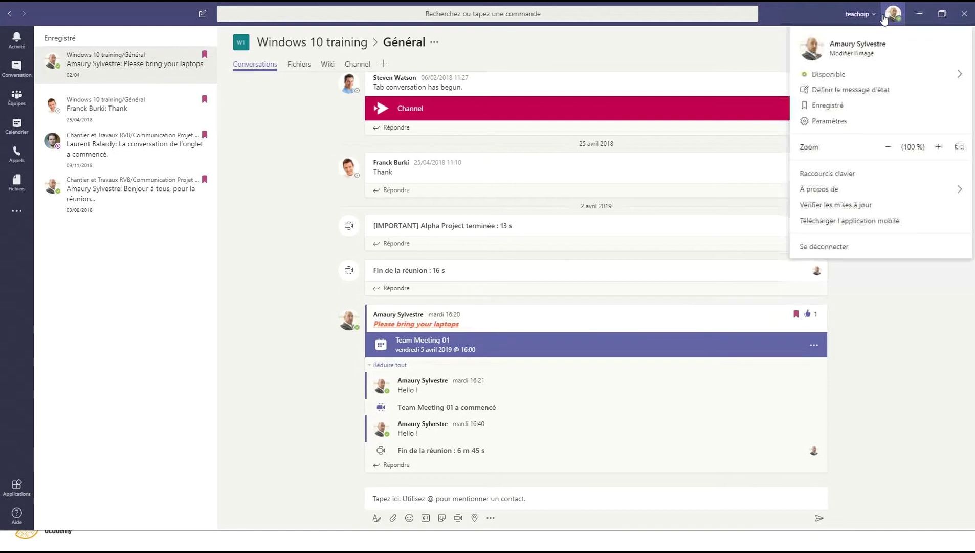
{"action": "left_click", "coordinate": [861, 123]}
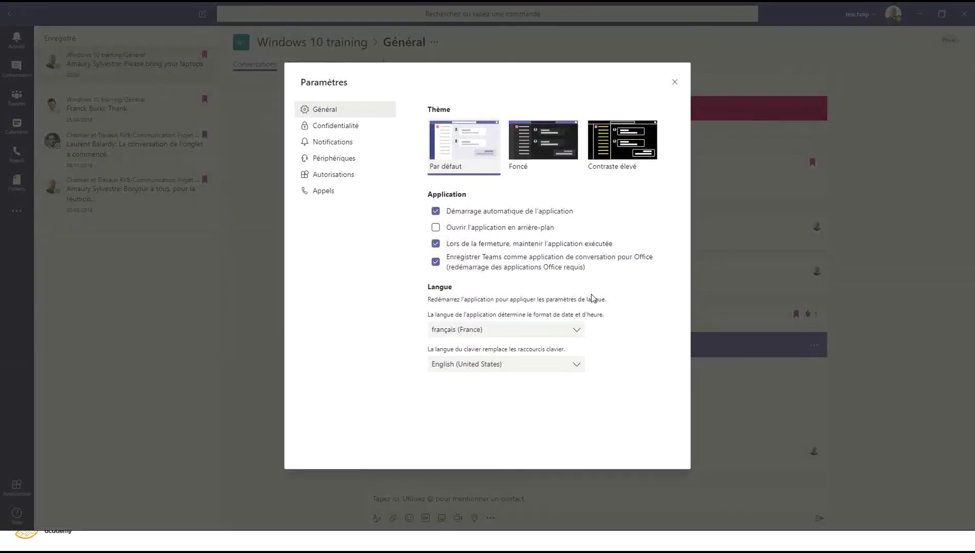
{"action": "left_click", "coordinate": [345, 128]}
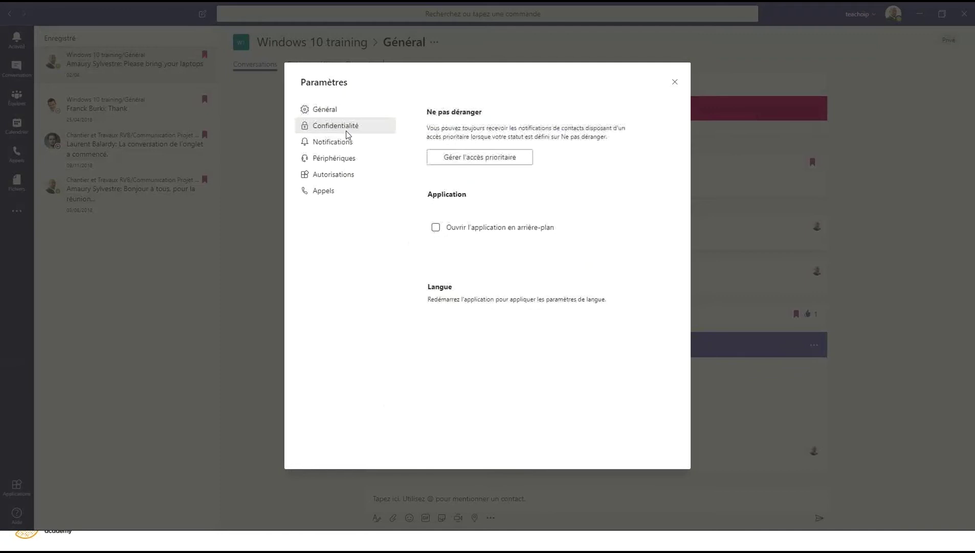
{"action": "left_click", "coordinate": [352, 145]}
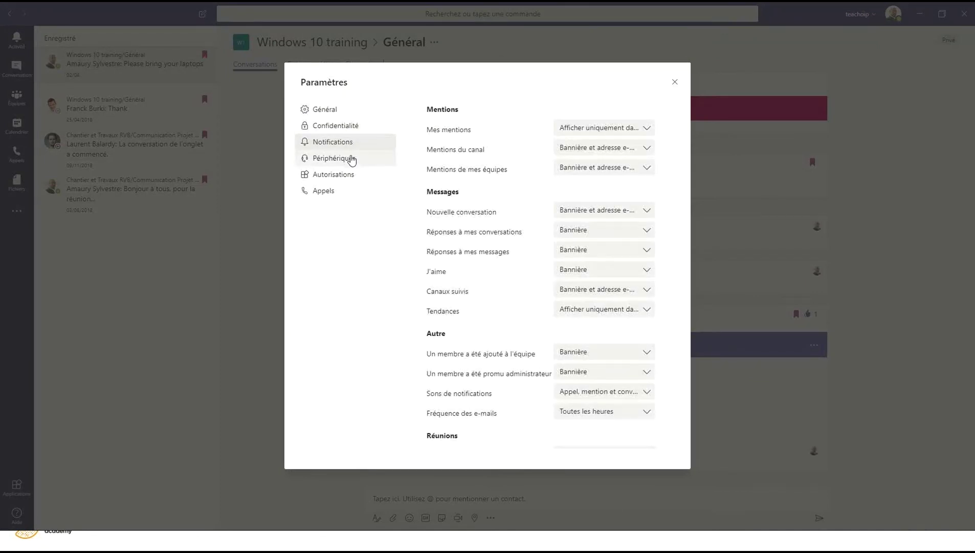
{"action": "left_click", "coordinate": [351, 160]}
{"action": "left_click", "coordinate": [349, 175]}
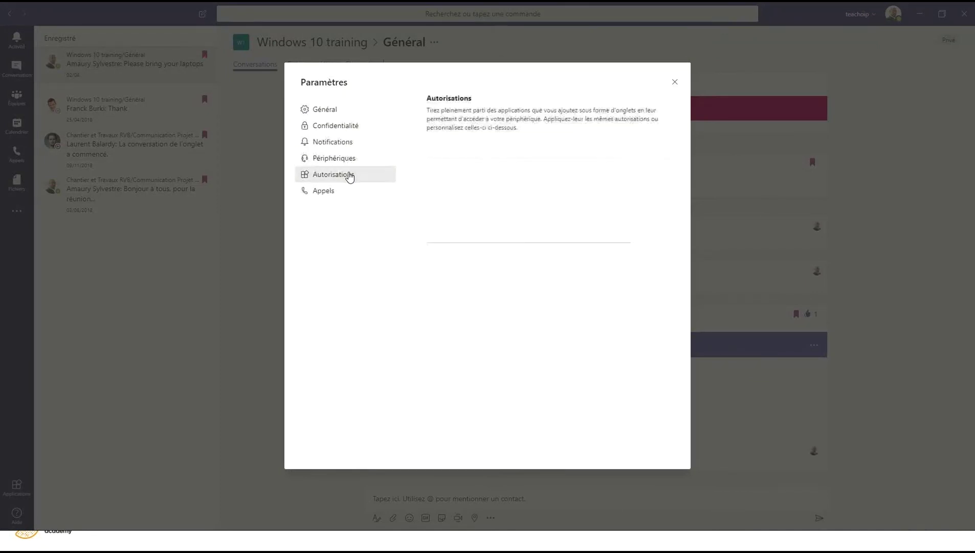
{"action": "left_click", "coordinate": [343, 193]}
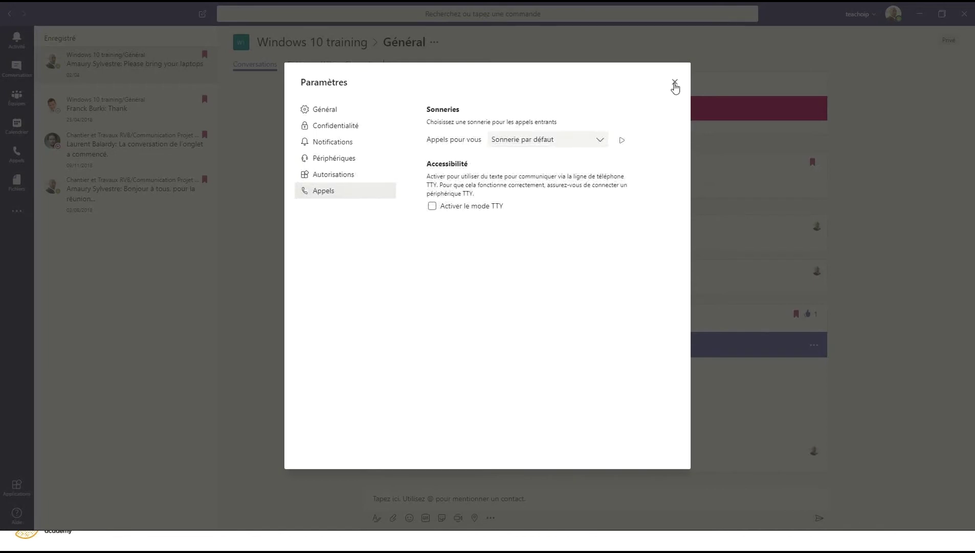
{"action": "left_click", "coordinate": [675, 84]}
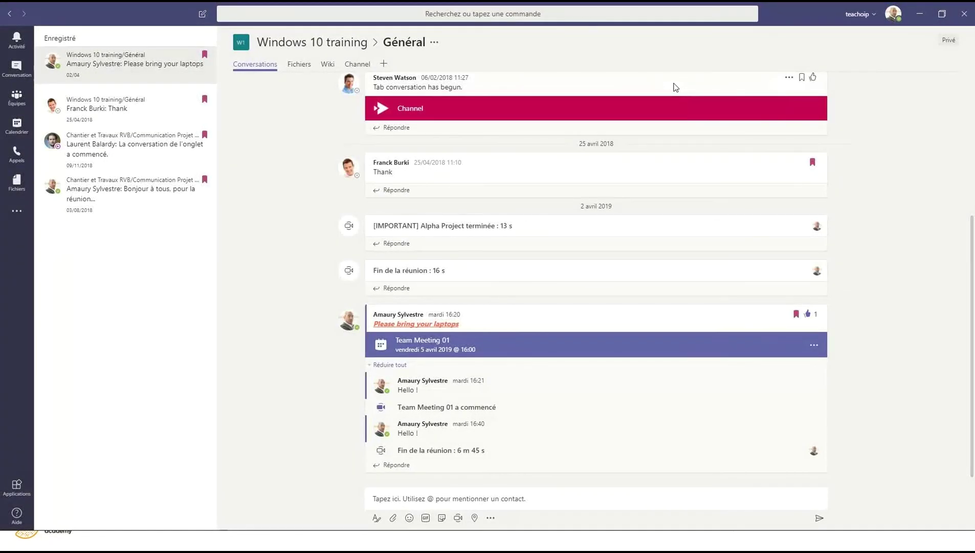
Step: Set the profile's availability status to Ne pas déranger
{"action": "left_click", "coordinate": [901, 22]}
{"action": "mouse_move", "coordinate": [817, 82]}
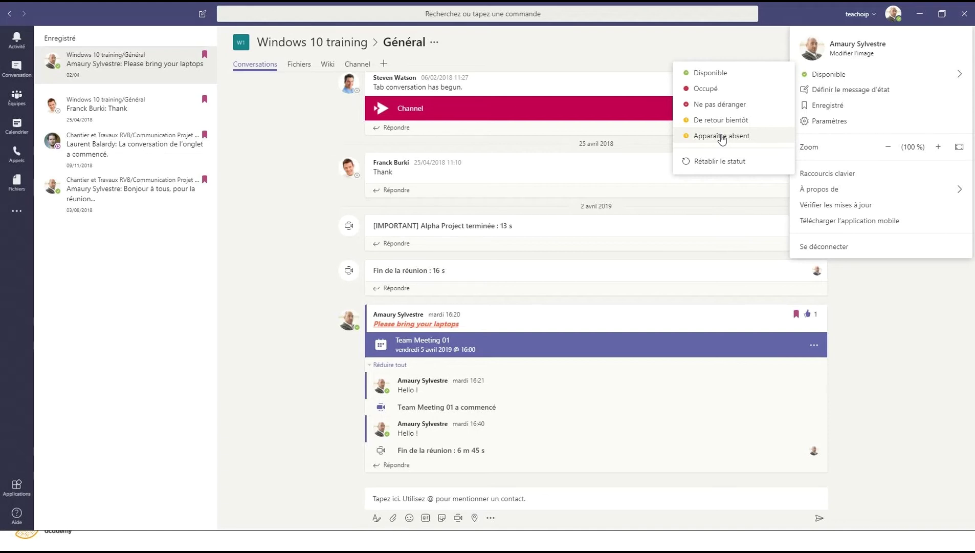
{"action": "left_click", "coordinate": [752, 107]}
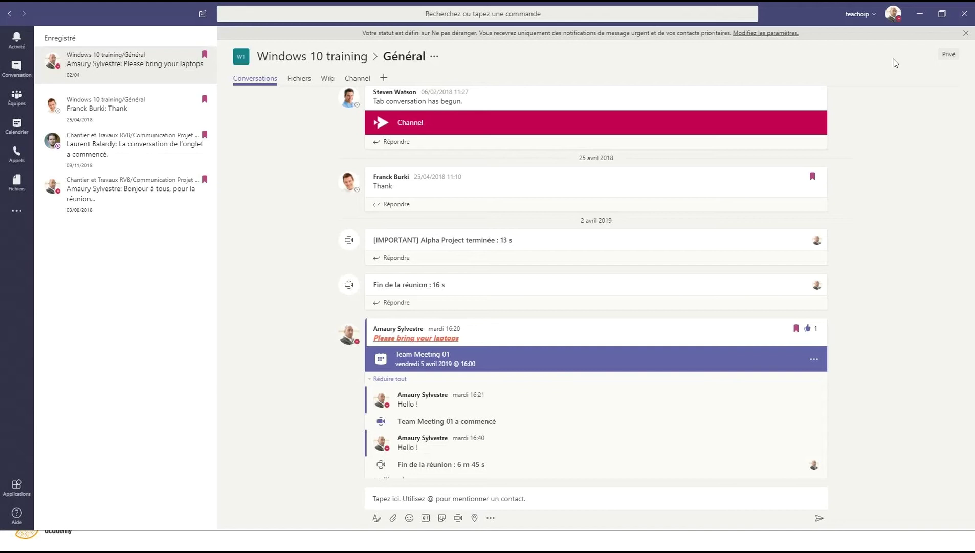
Step: Set the profile's availability status to Disponible
{"action": "left_click", "coordinate": [894, 11]}
{"action": "mouse_move", "coordinate": [835, 75]}
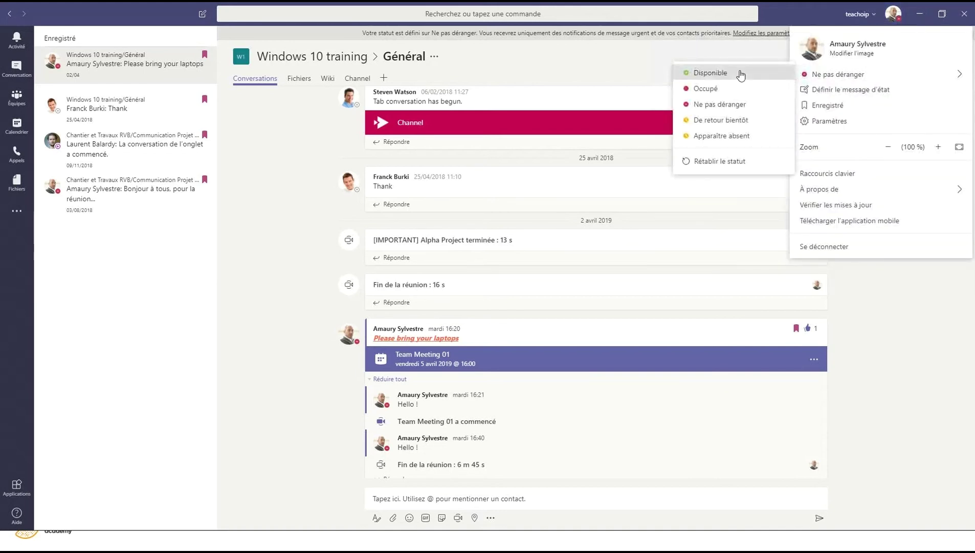
{"action": "left_click", "coordinate": [742, 74]}
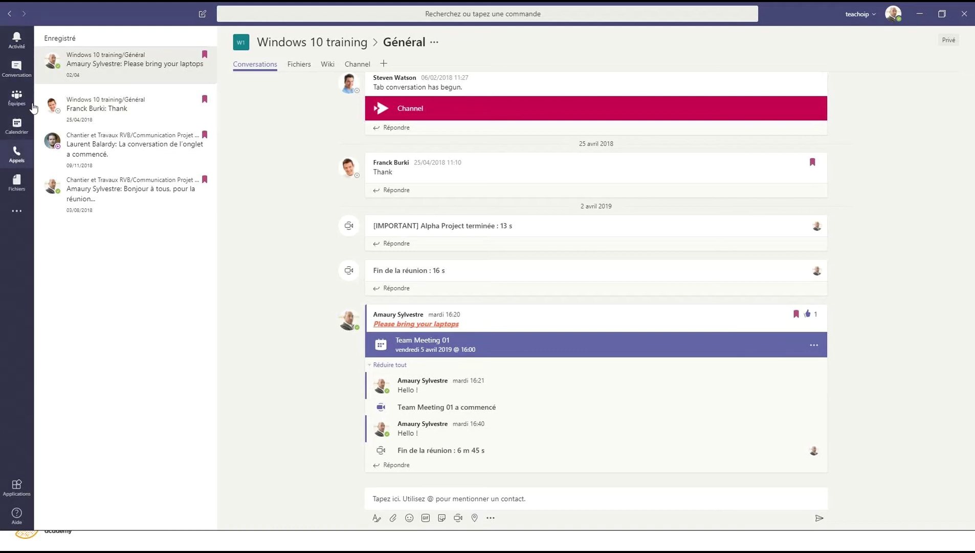
Step: View the Service Informatique notification in the activity feed, check the teams list and return to the feed
{"action": "left_click", "coordinate": [23, 48]}
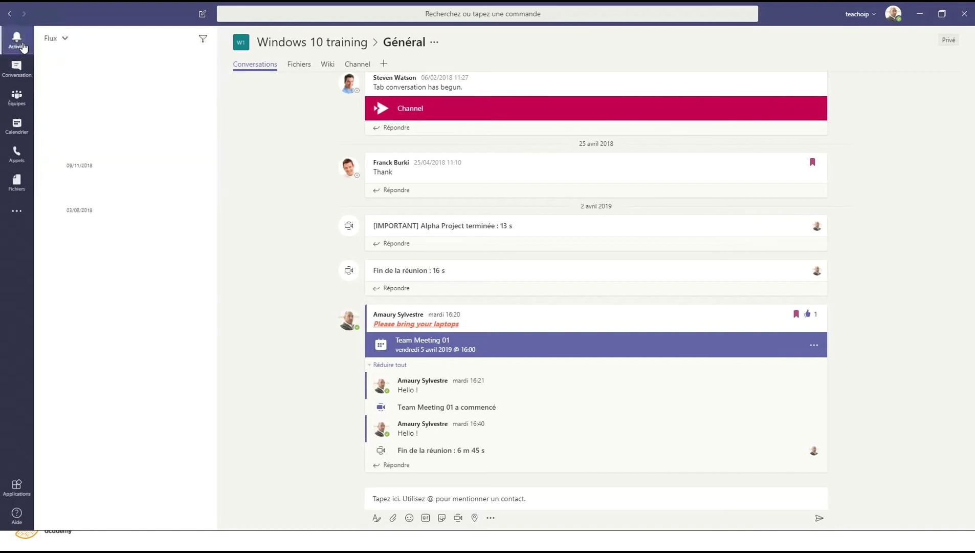
{"action": "left_click", "coordinate": [112, 77]}
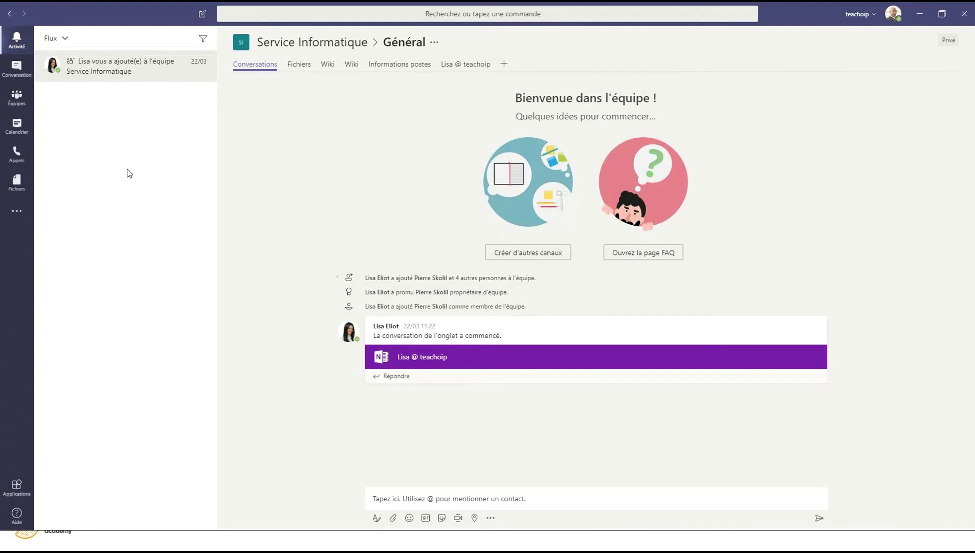
{"action": "left_click", "coordinate": [16, 98]}
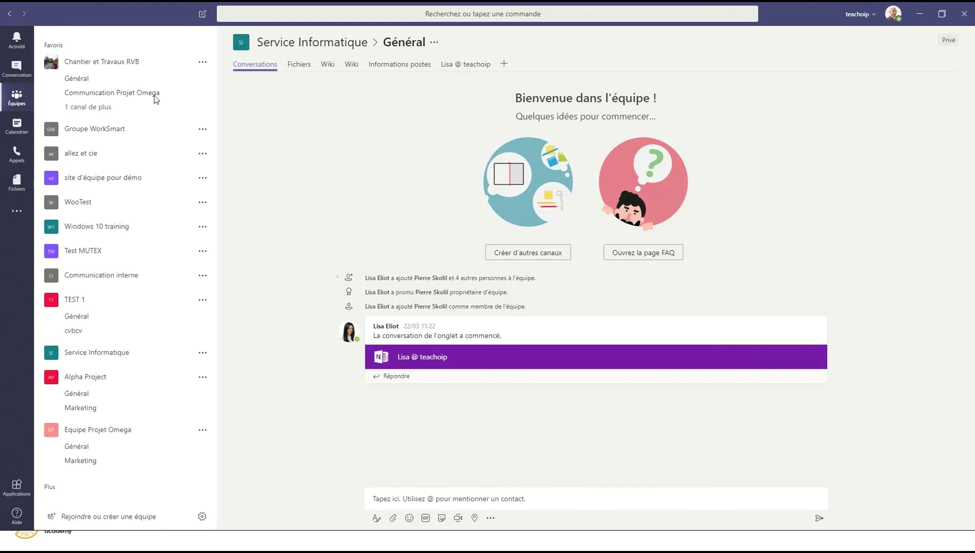
{"action": "left_click", "coordinate": [16, 45]}
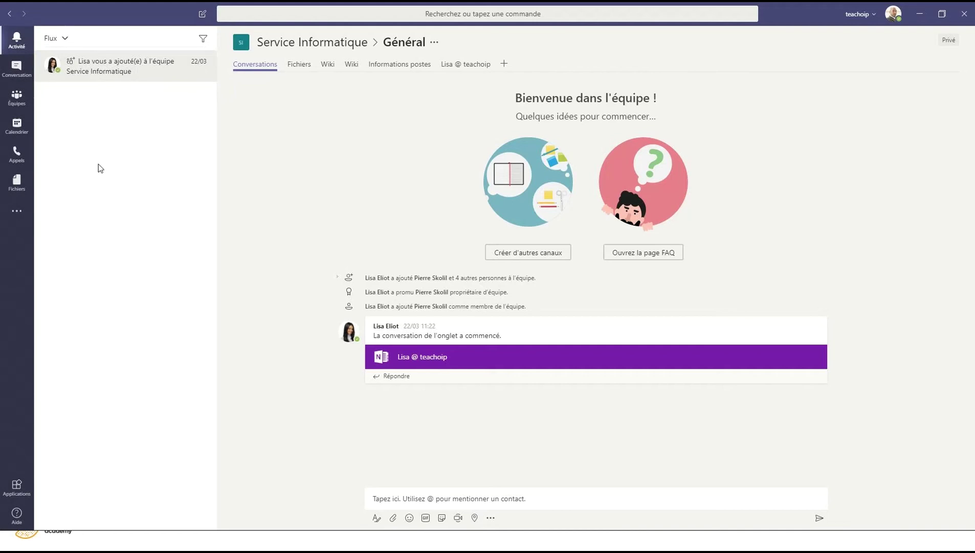
Step: Switch the activity feed to Mon activité, look through the entries and view the "Please bring your laptops" post
{"action": "left_click", "coordinate": [65, 40]}
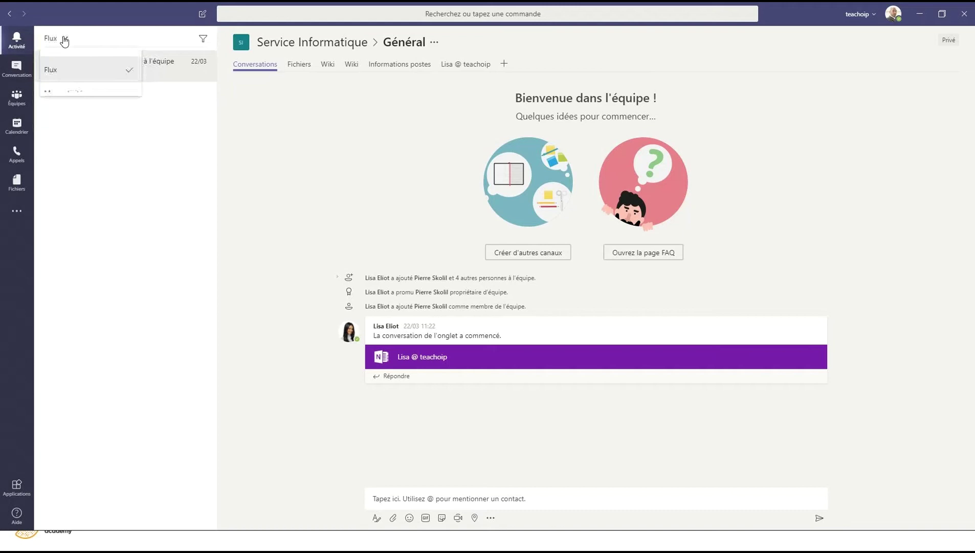
{"action": "scroll", "coordinate": [98, 74], "scroll_direction": "down", "scroll_amount": 1}
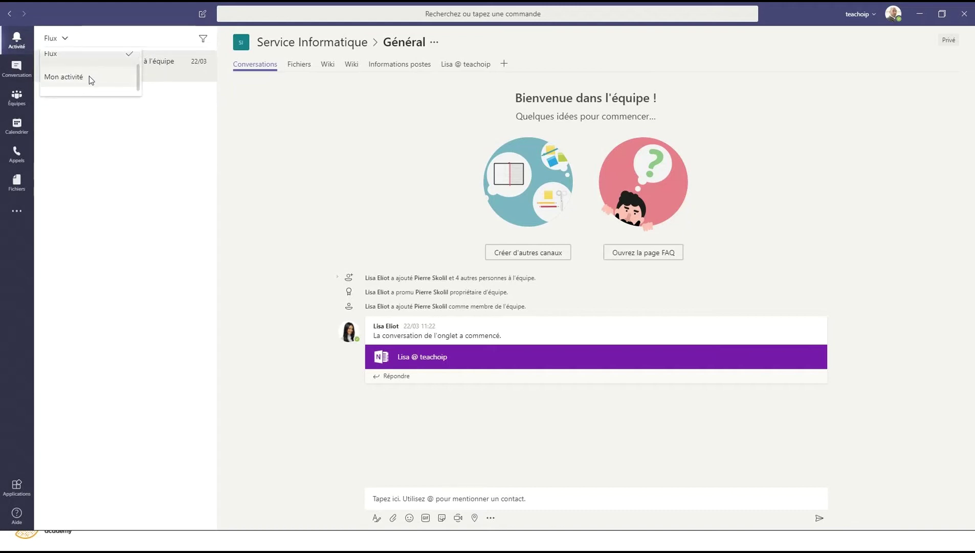
{"action": "left_click", "coordinate": [82, 76]}
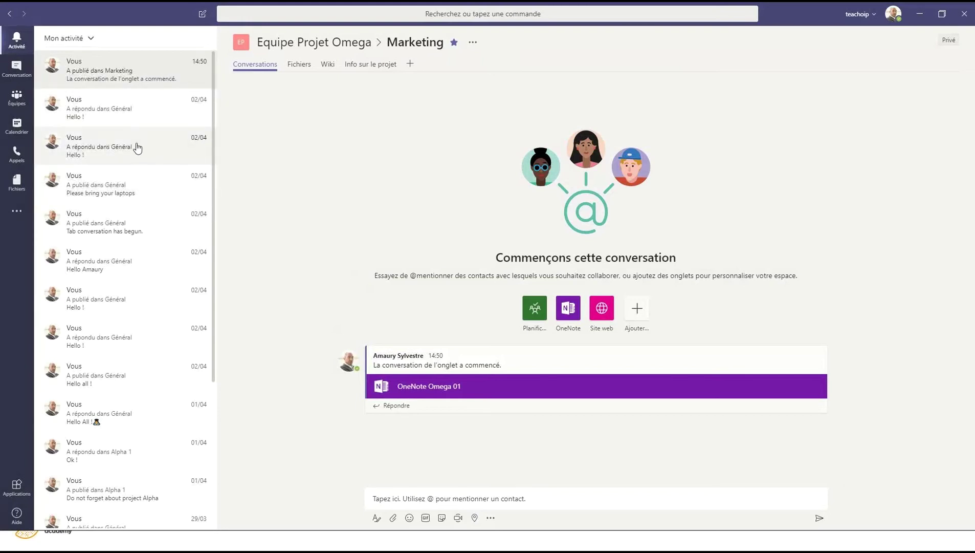
{"action": "scroll", "coordinate": [156, 167], "scroll_direction": "down", "scroll_amount": 5}
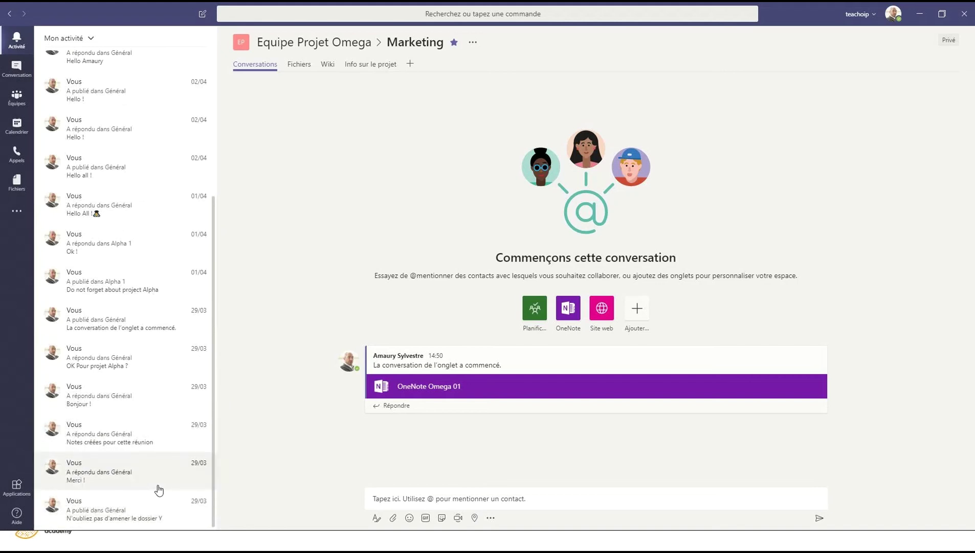
{"action": "scroll", "coordinate": [174, 389], "scroll_direction": "up", "scroll_amount": 5}
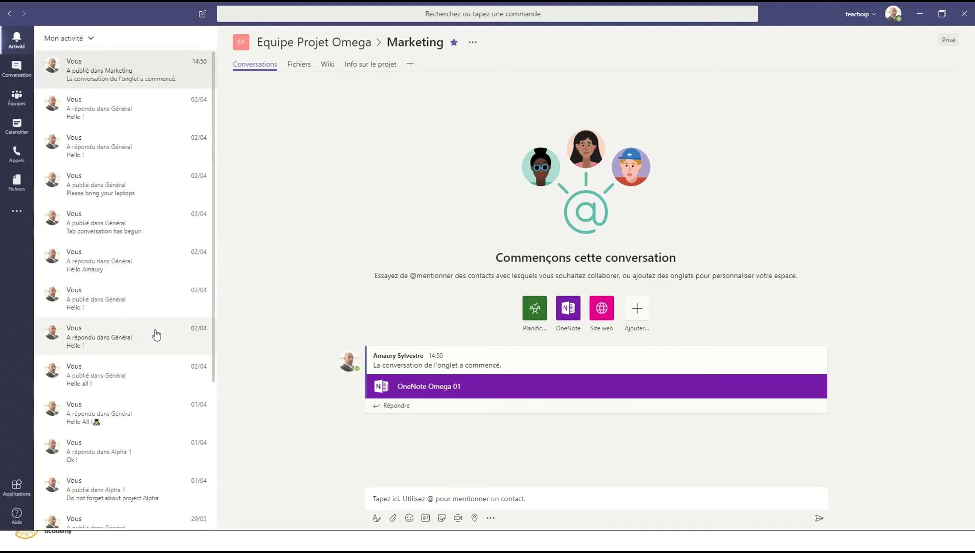
{"action": "scroll", "coordinate": [153, 341], "scroll_direction": "down", "scroll_amount": 5}
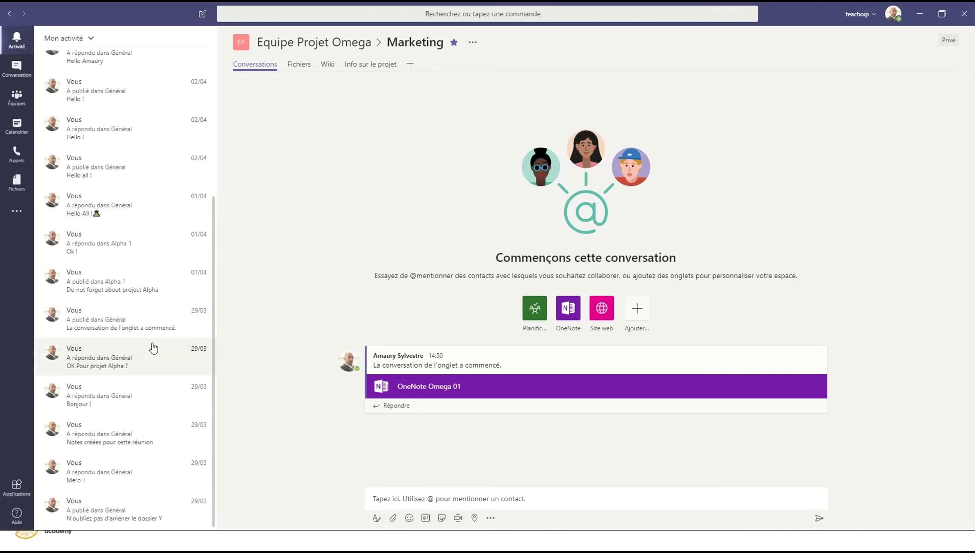
{"action": "scroll", "coordinate": [143, 376], "scroll_direction": "up", "scroll_amount": 5}
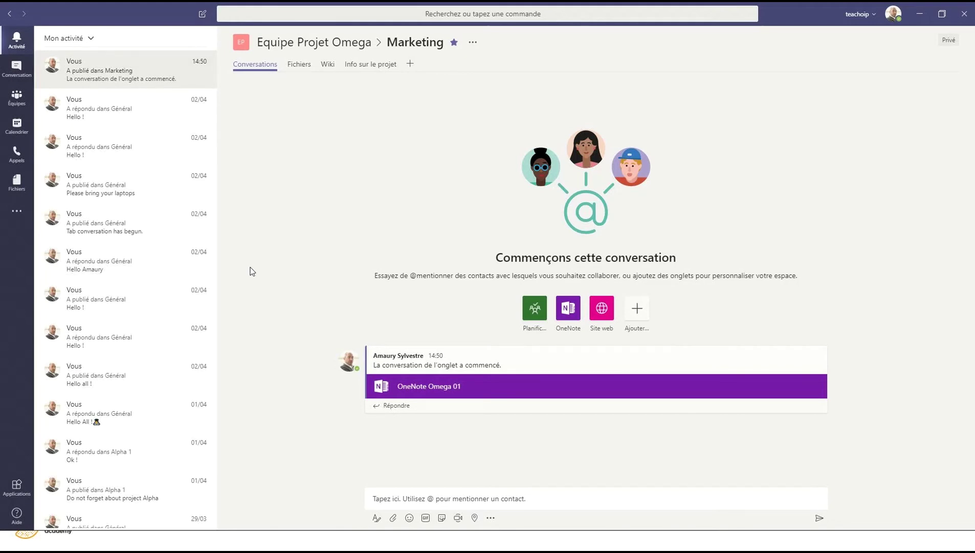
{"action": "left_click", "coordinate": [134, 194]}
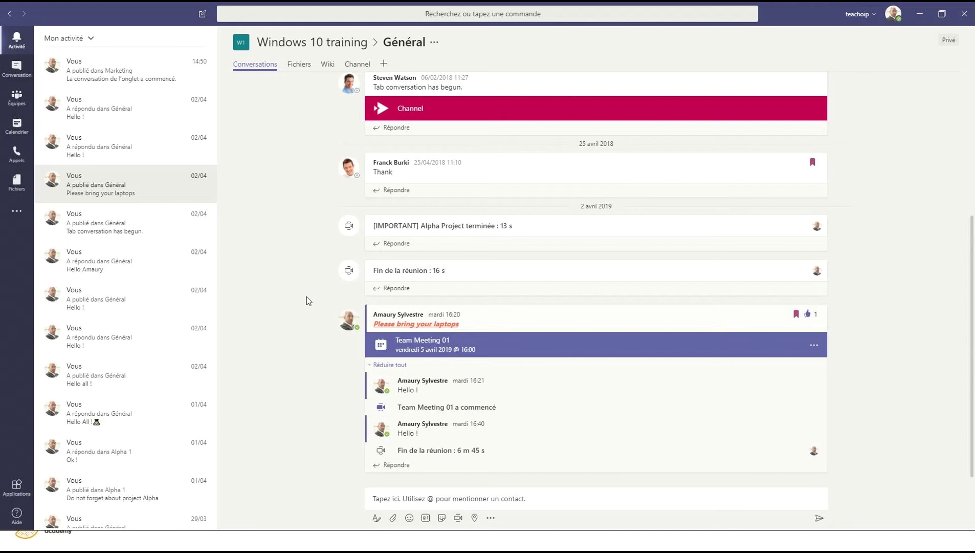
Step: Switch the activity feed back to Flux and examine its filter options
{"action": "left_click", "coordinate": [61, 38]}
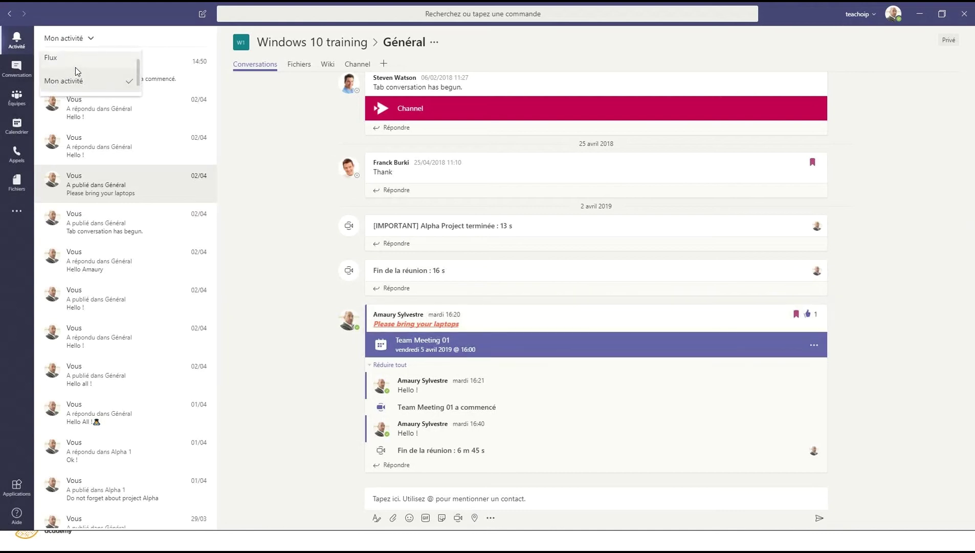
{"action": "left_click", "coordinate": [75, 69]}
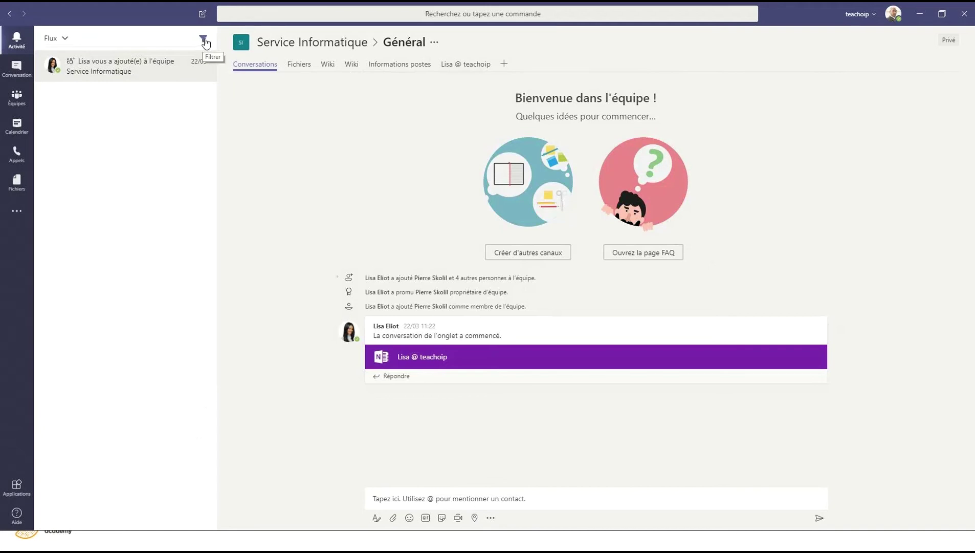
{"action": "left_click", "coordinate": [204, 40]}
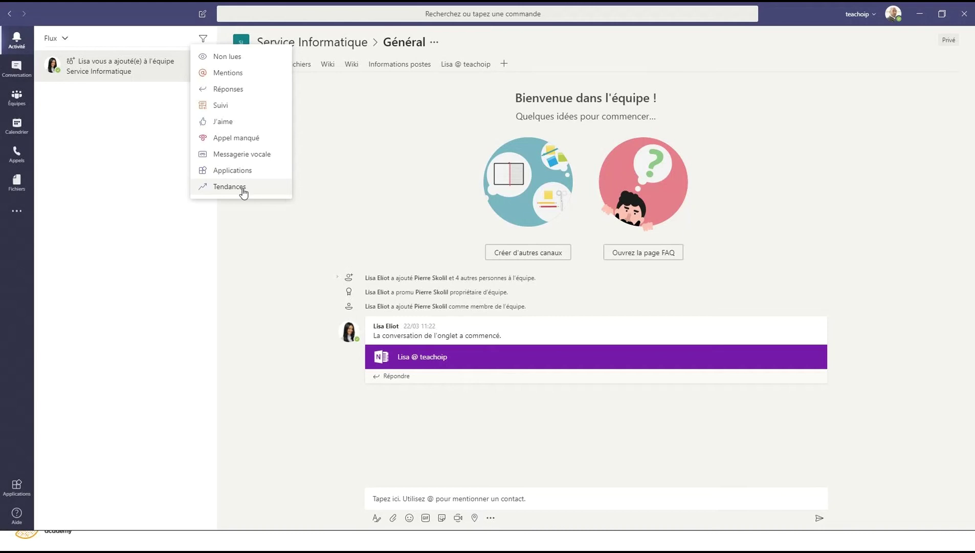
{"action": "left_click", "coordinate": [148, 177]}
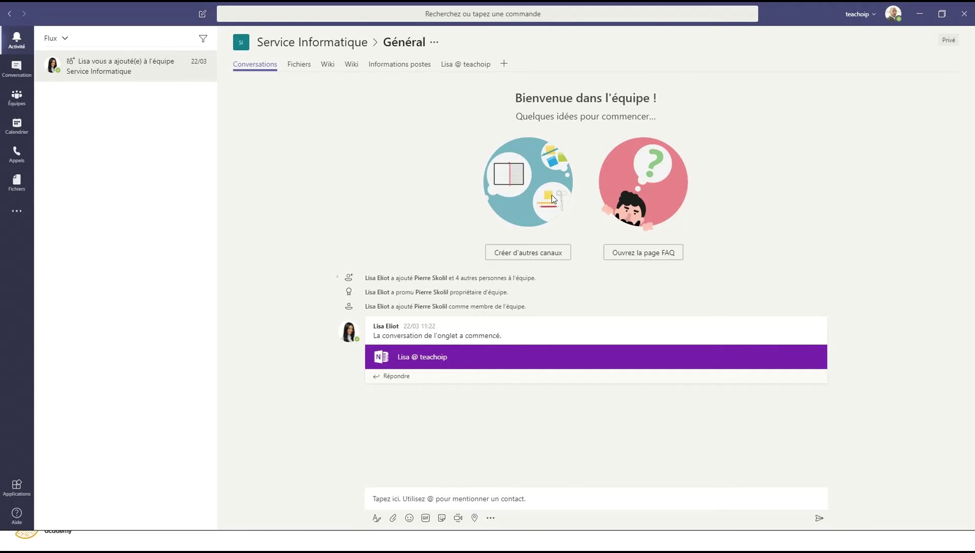
Step: Start a new conversation with the guest contact and send the message "Bonjour ! :)"
{"action": "left_click", "coordinate": [19, 72]}
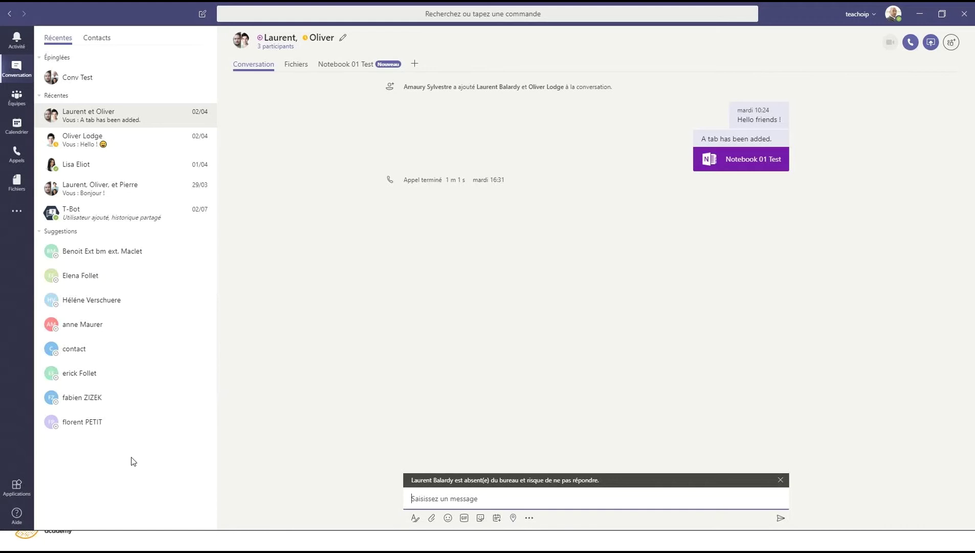
{"action": "left_click", "coordinate": [202, 15]}
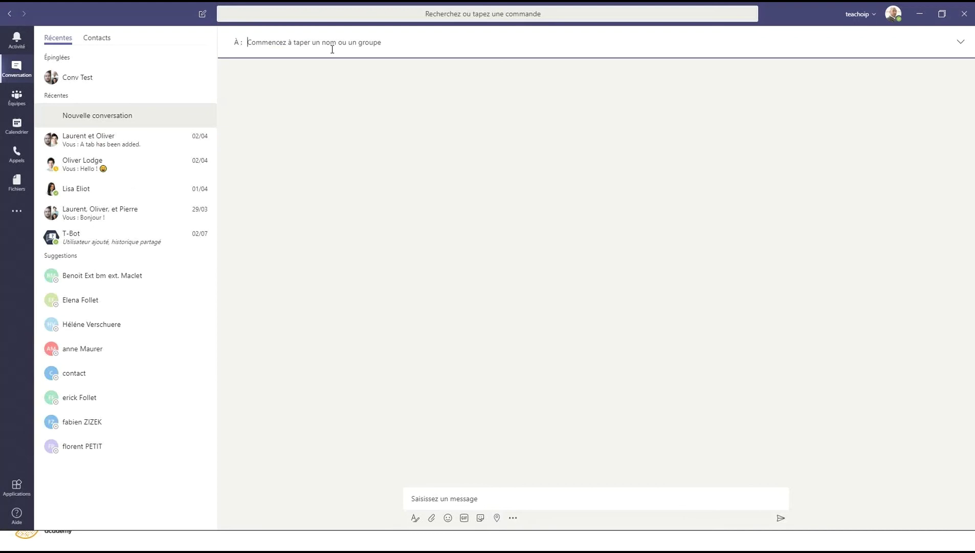
{"action": "type", "text": "Fanny"}
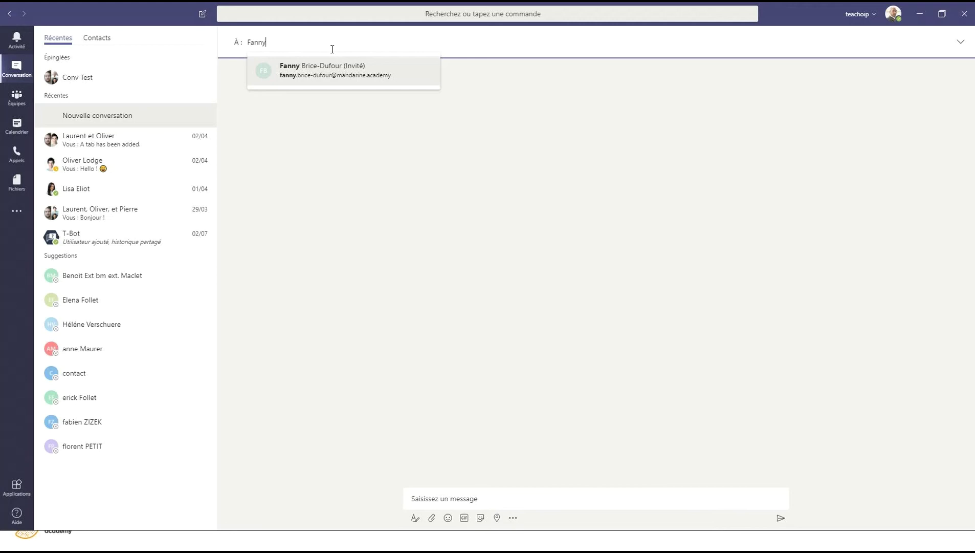
{"action": "left_click", "coordinate": [343, 77]}
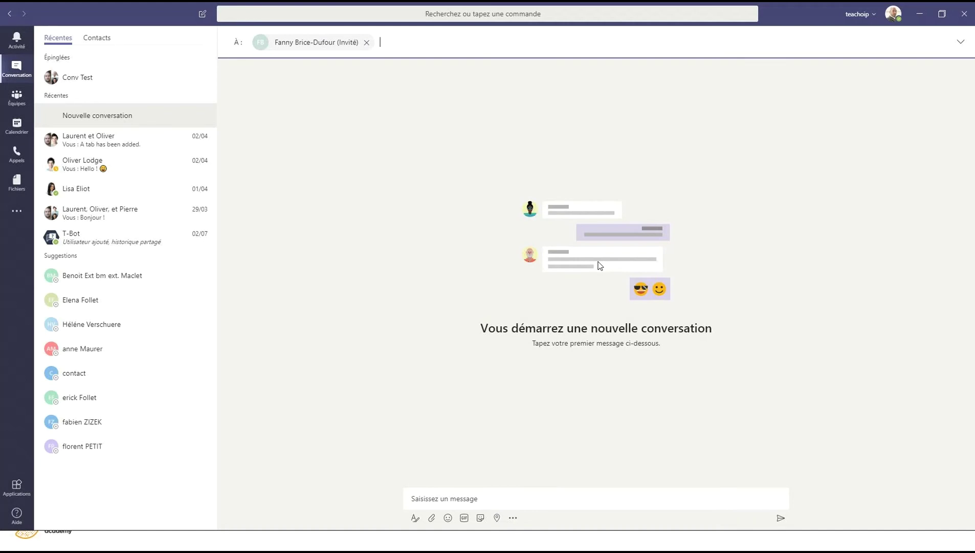
{"action": "left_click", "coordinate": [484, 497]}
{"action": "type", "text": "Bonjour ! :)"}
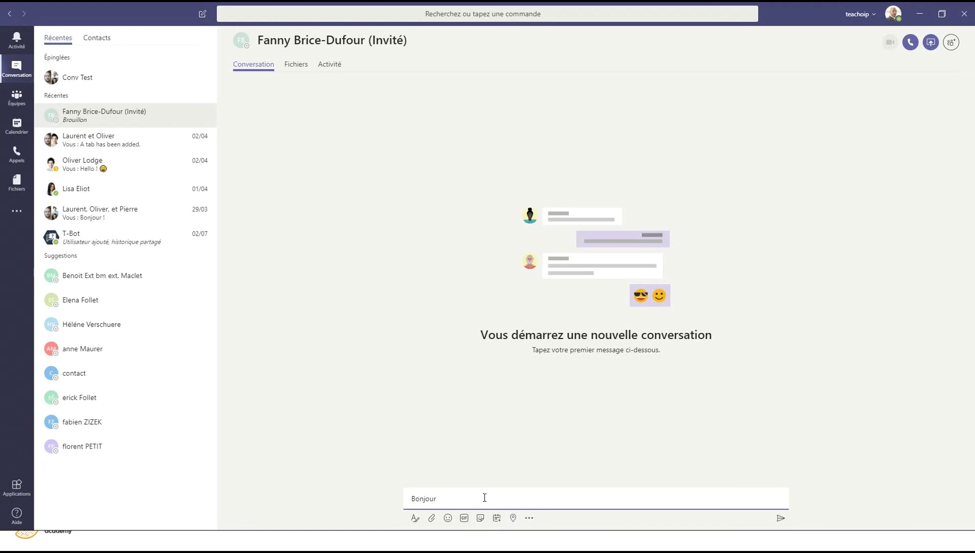
{"action": "left_click", "coordinate": [780, 518]}
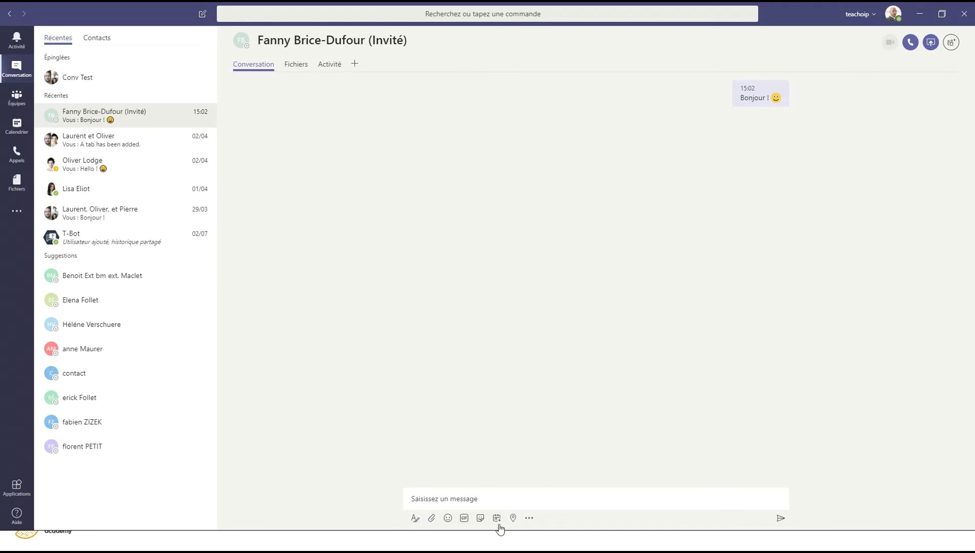
Step: Examine the formatting options, attachment sources and emojis available for the guest conversation's messages
{"action": "left_click", "coordinate": [416, 518]}
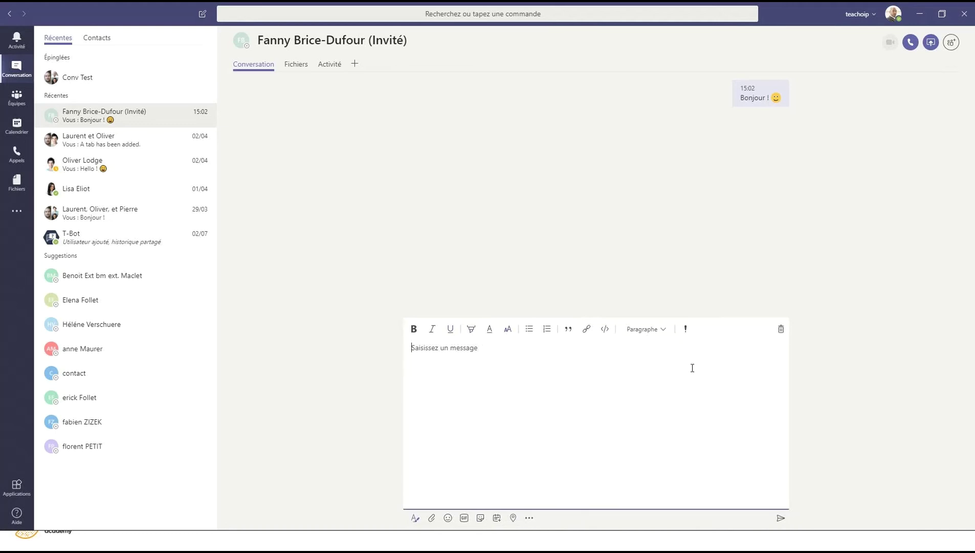
{"action": "left_click", "coordinate": [432, 519]}
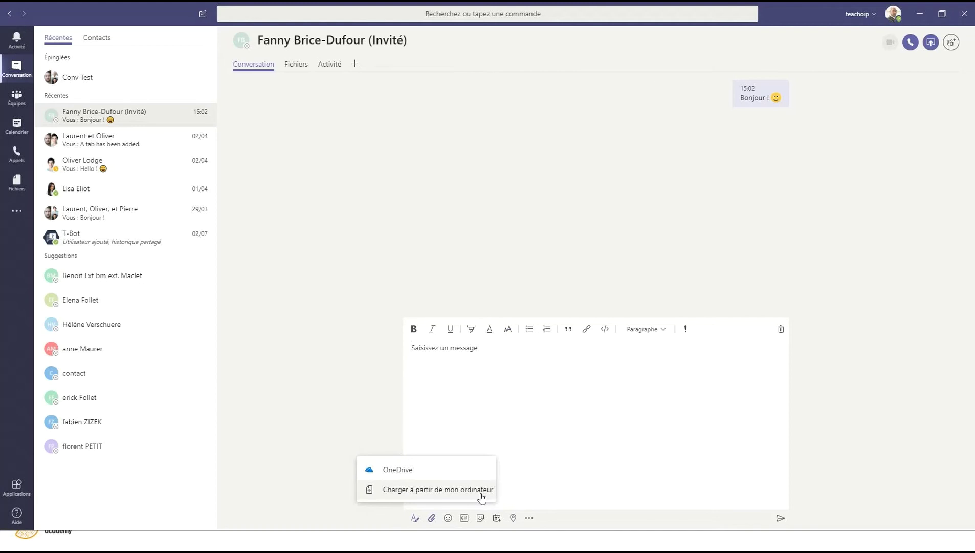
{"action": "left_click", "coordinate": [410, 525]}
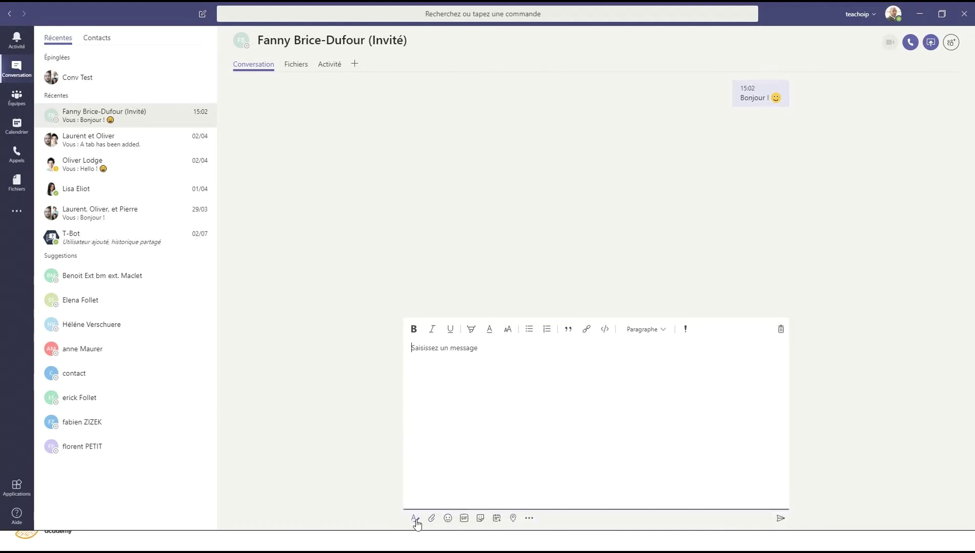
{"action": "left_click", "coordinate": [416, 518]}
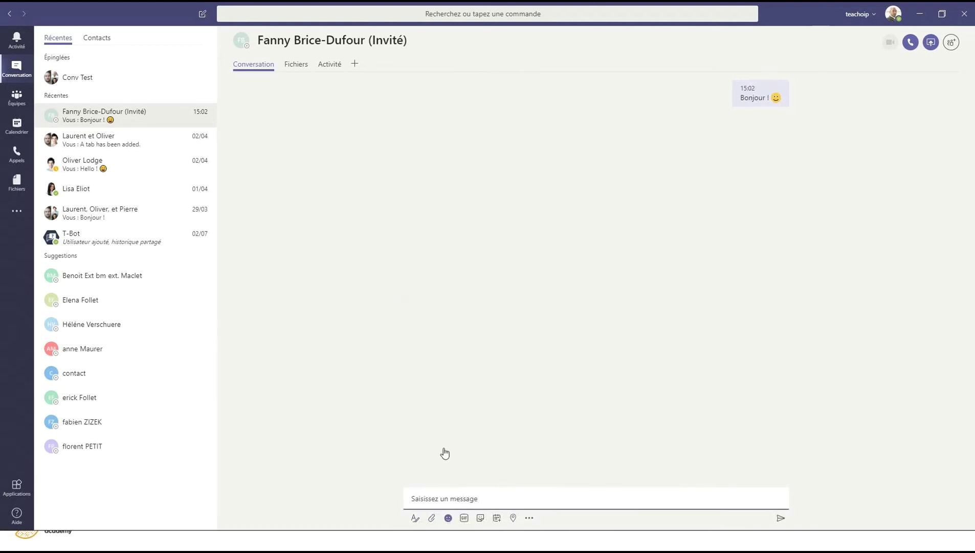
{"action": "left_click", "coordinate": [449, 518]}
{"action": "scroll", "coordinate": [456, 456], "scroll_direction": "down", "scroll_amount": 10}
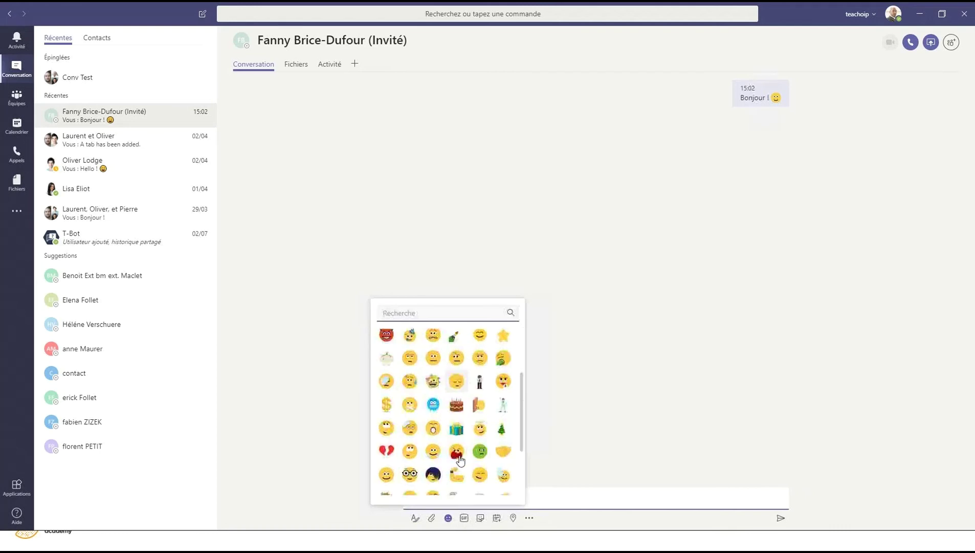
{"action": "left_click", "coordinate": [629, 397]}
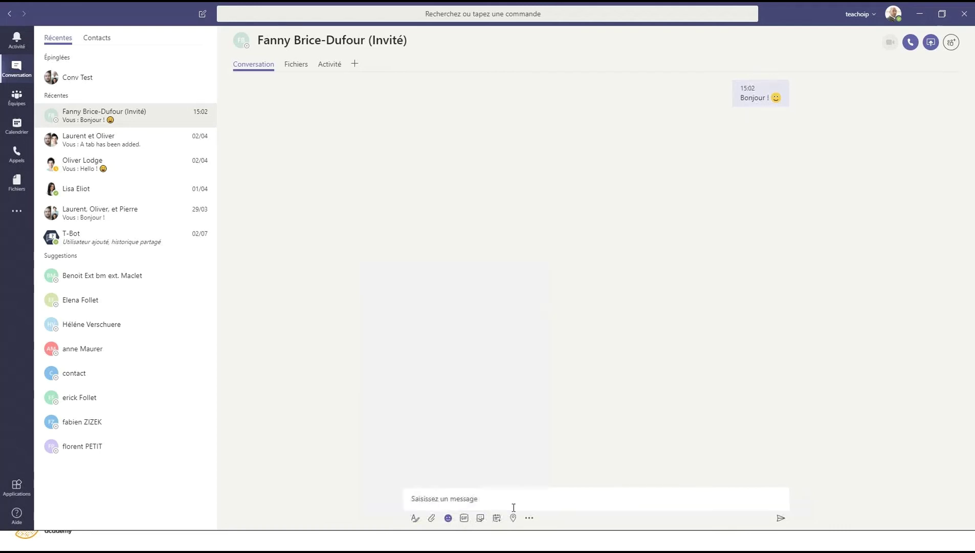
Step: Search the GIFs available for the guest conversation with the keyword "marketing", then close the picker without choosing one
{"action": "left_click", "coordinate": [465, 519]}
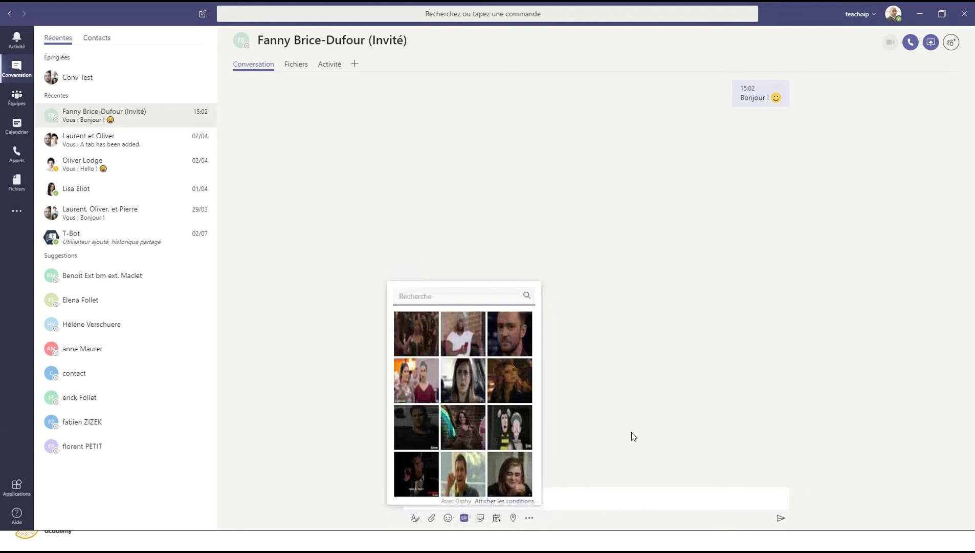
{"action": "left_click", "coordinate": [445, 295]}
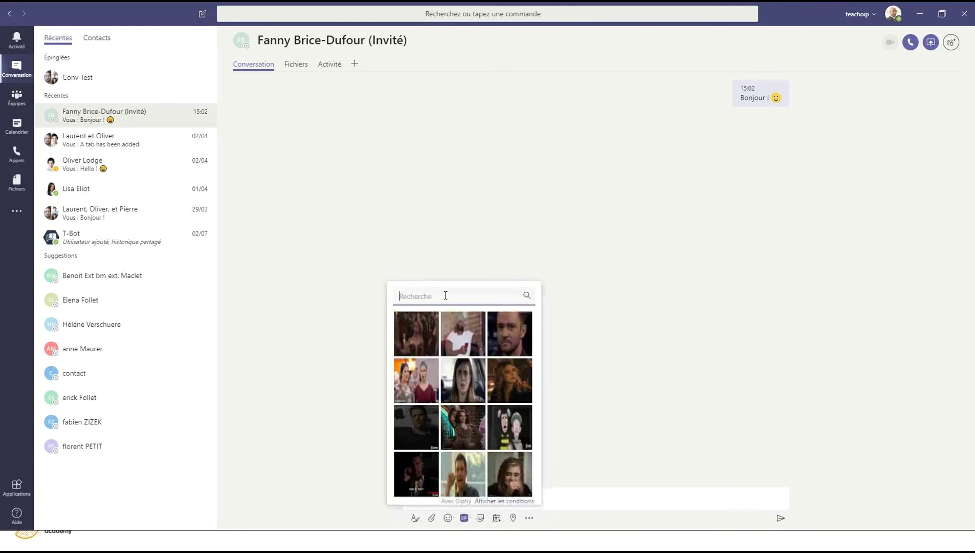
{"action": "type", "text": "marketing"}
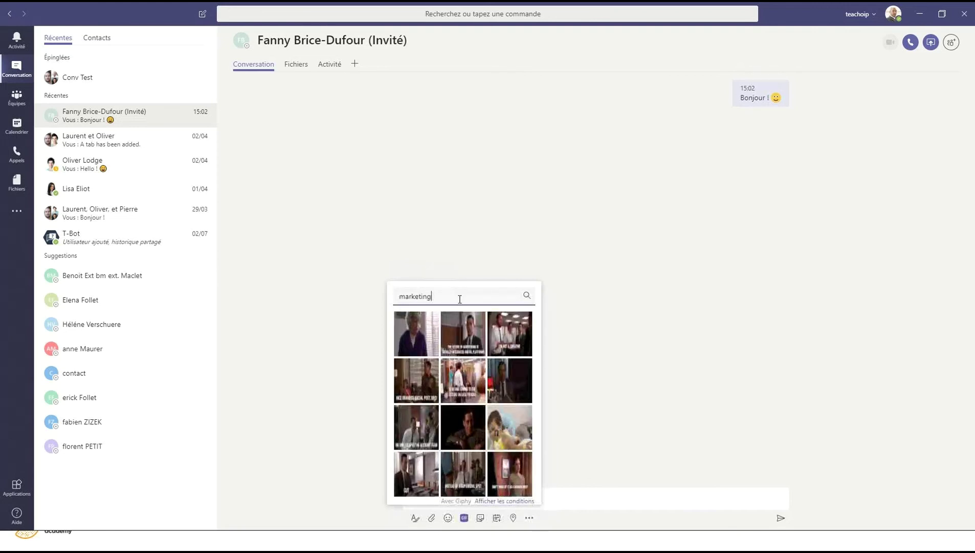
{"action": "left_click", "coordinate": [604, 399]}
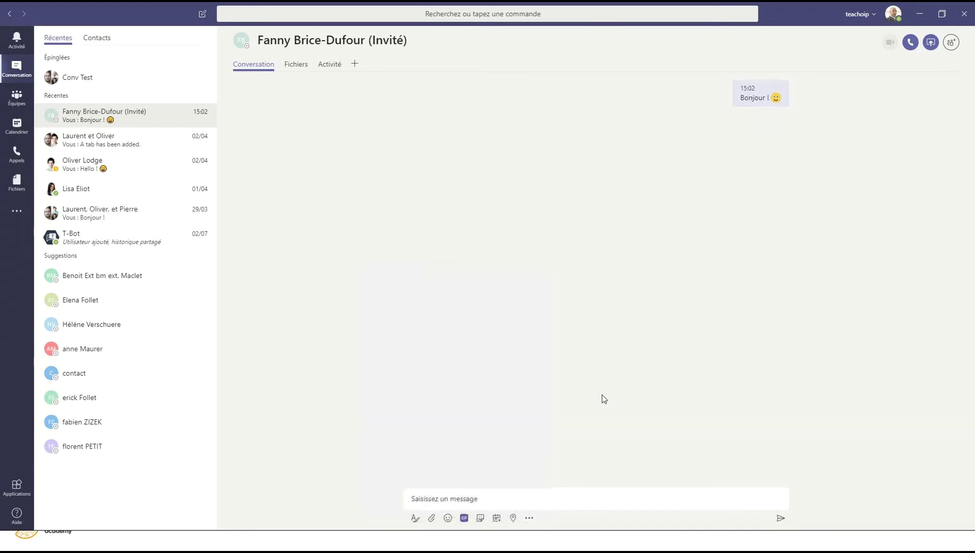
Step: Browse the popular stickers and memes available for the guest conversation's messages without choosing one
{"action": "left_click", "coordinate": [481, 519]}
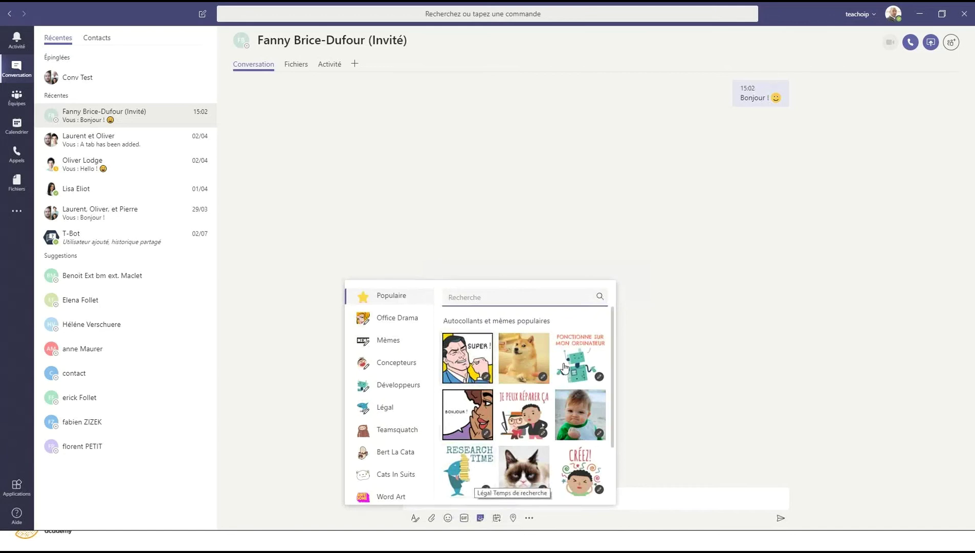
{"action": "scroll", "coordinate": [561, 404], "scroll_direction": "down", "scroll_amount": 1}
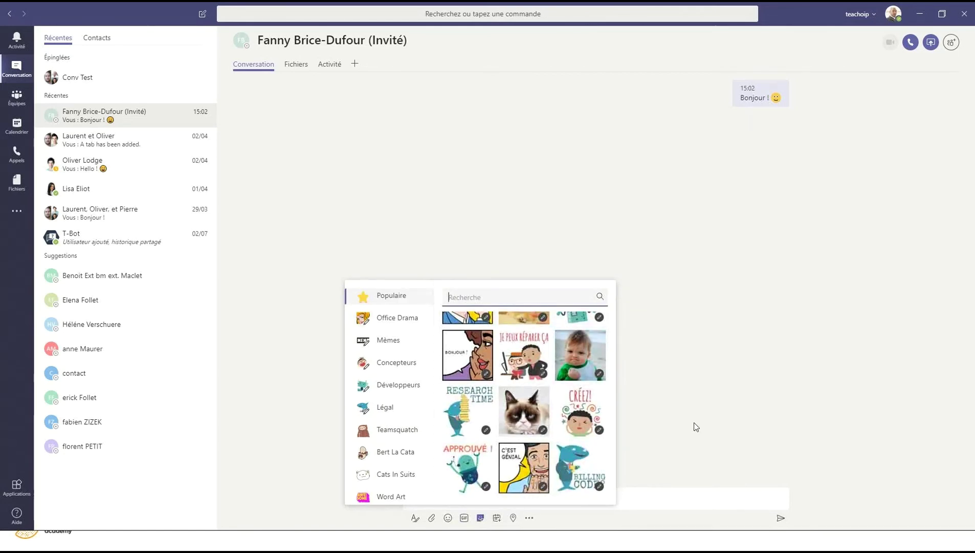
{"action": "left_click", "coordinate": [616, 436]}
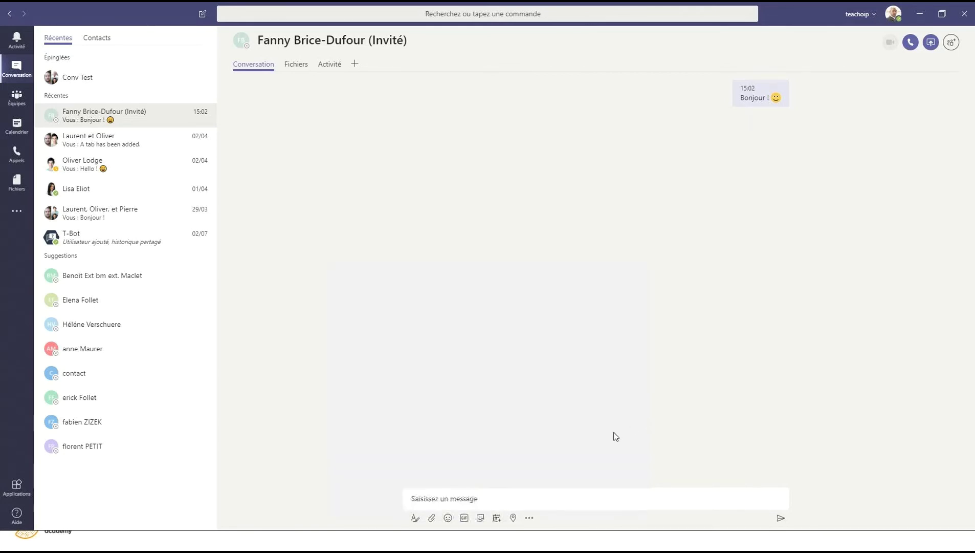
Step: Examine the new meeting form and the Places location search offered in the guest conversation, closing both without changes
{"action": "left_click", "coordinate": [498, 519]}
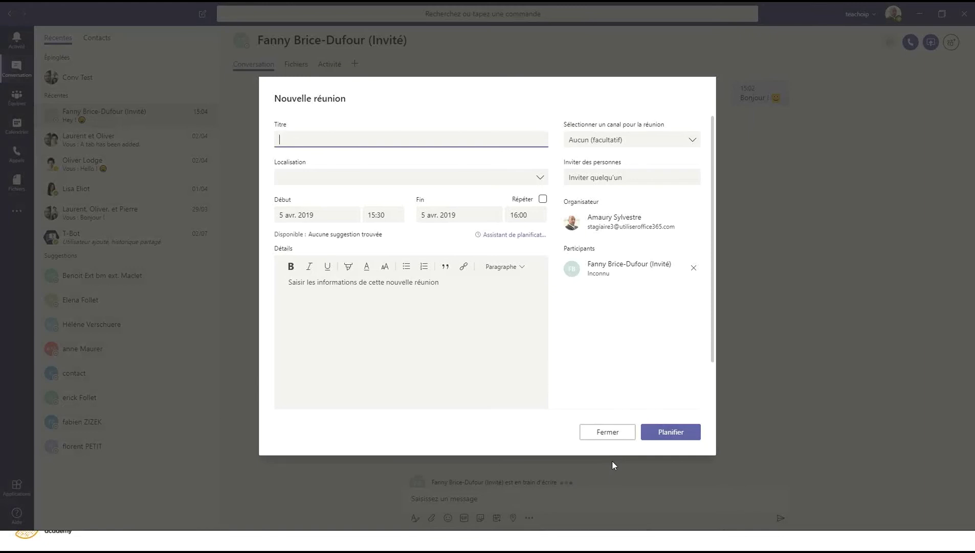
{"action": "left_click", "coordinate": [600, 437]}
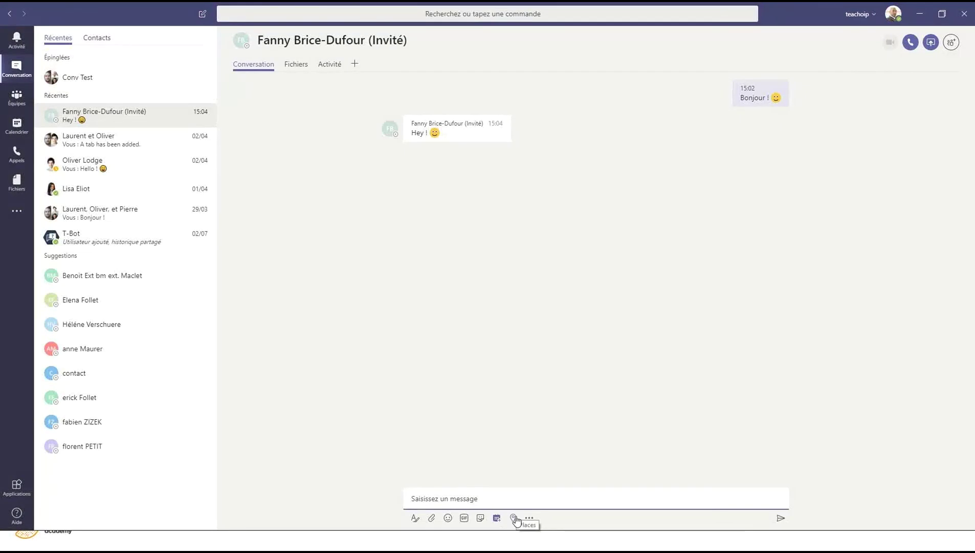
{"action": "left_click", "coordinate": [514, 518]}
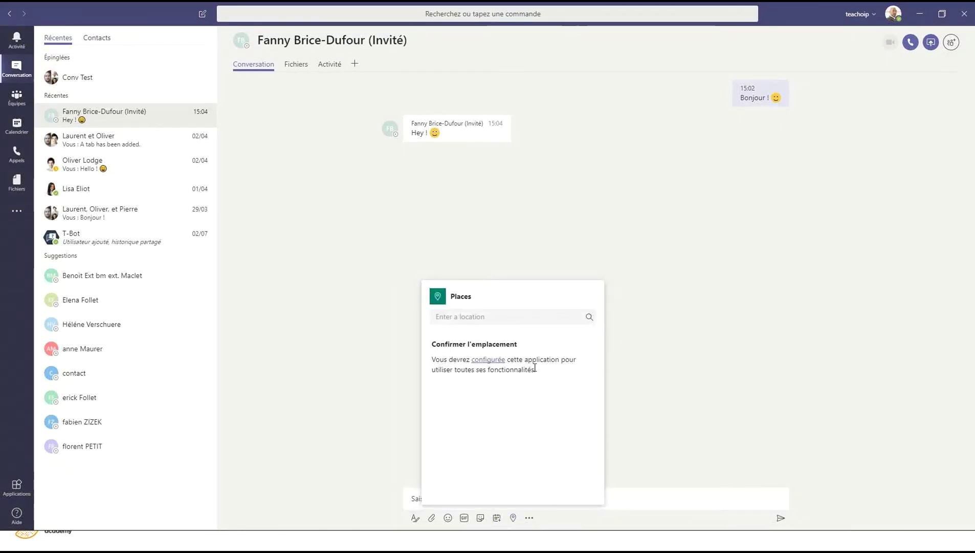
{"action": "left_click", "coordinate": [639, 338]}
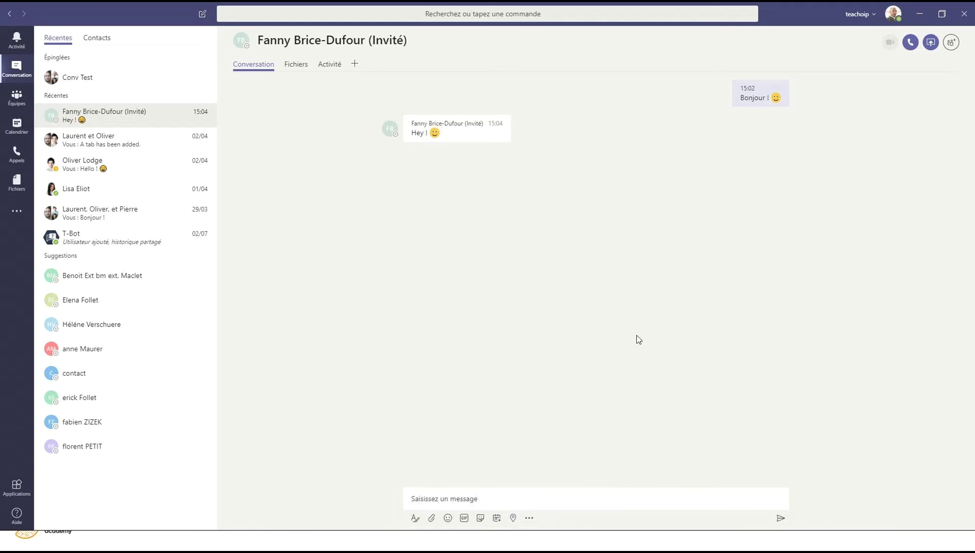
Step: View the additional message apps and the apps that can be added as tabs to the guest conversation
{"action": "left_click", "coordinate": [530, 518]}
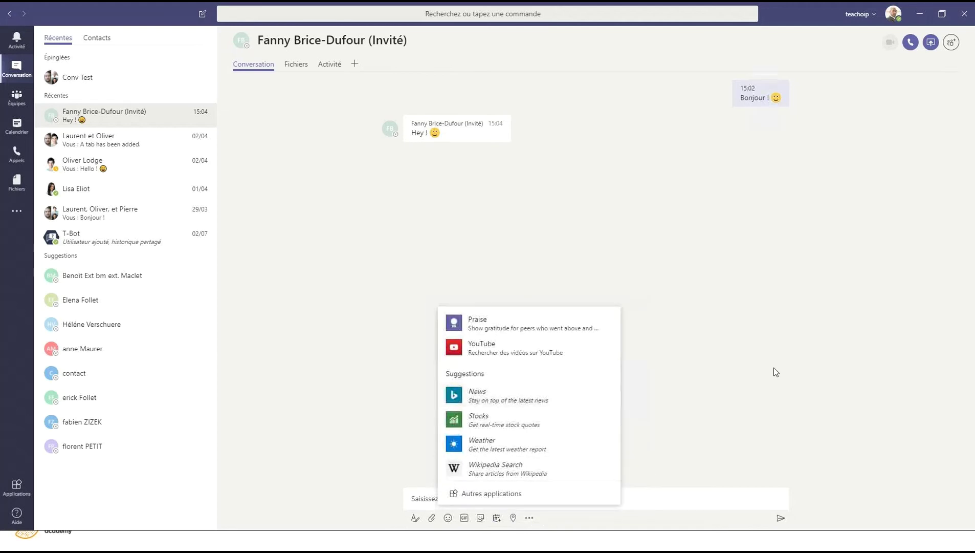
{"action": "left_click", "coordinate": [761, 380]}
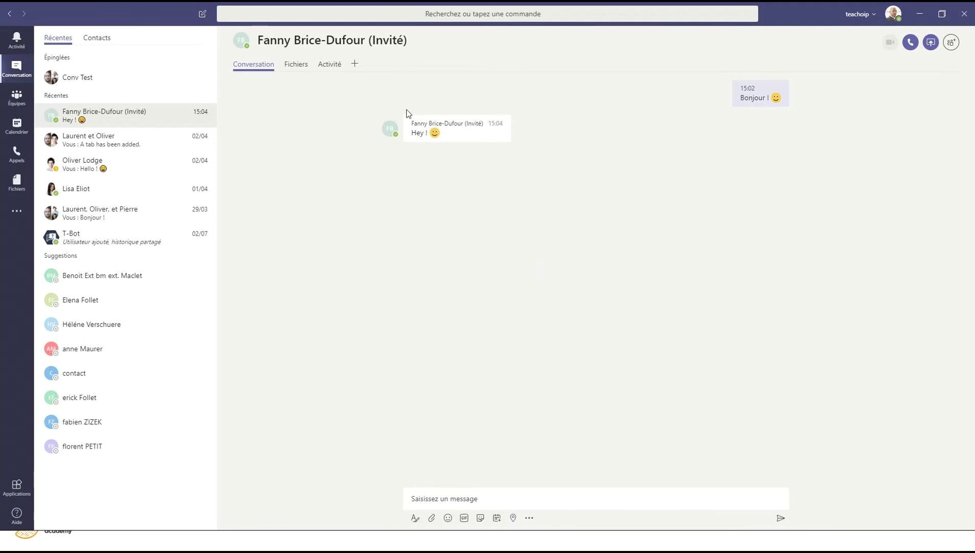
{"action": "left_click", "coordinate": [355, 64]}
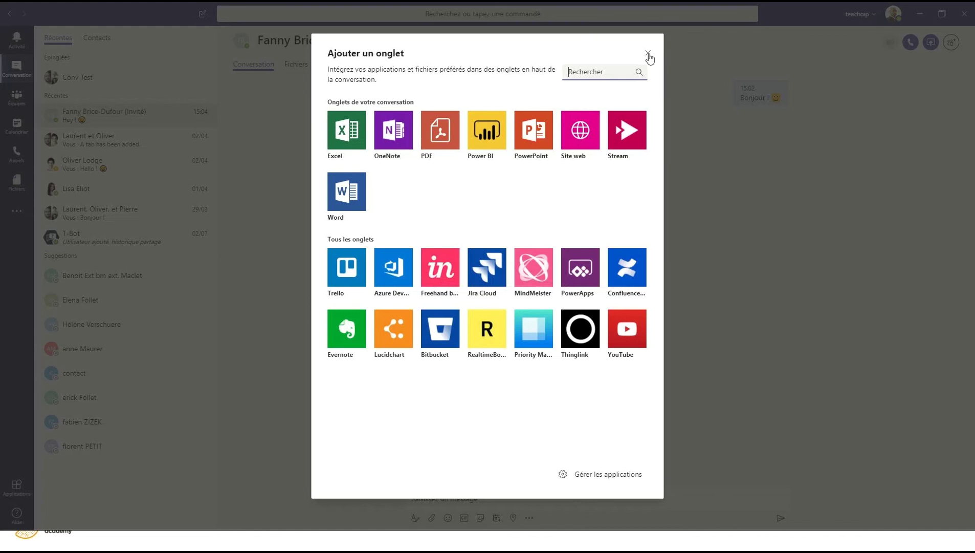
{"action": "left_click", "coordinate": [692, 47]}
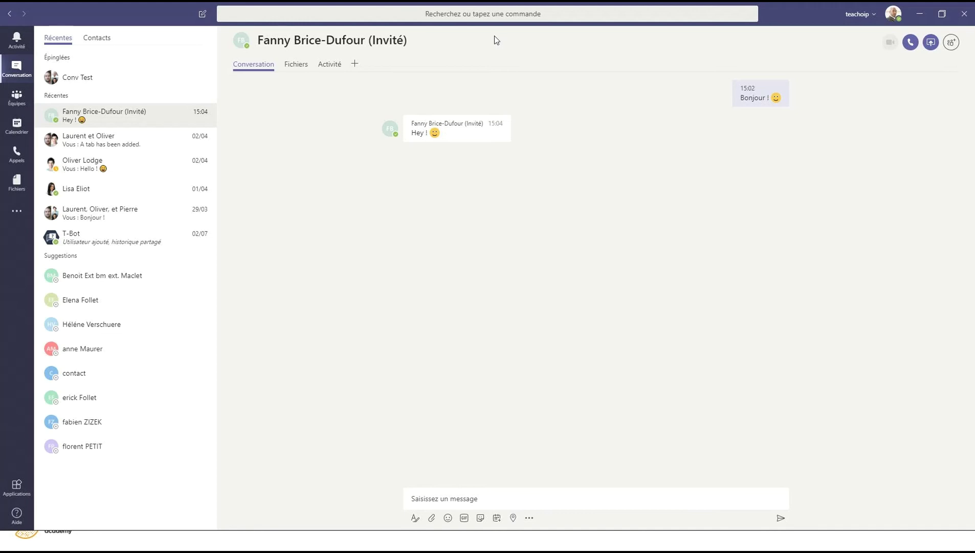
Step: Show the list of teams and examine the options available for the TEST 1 team
{"action": "left_click", "coordinate": [17, 97]}
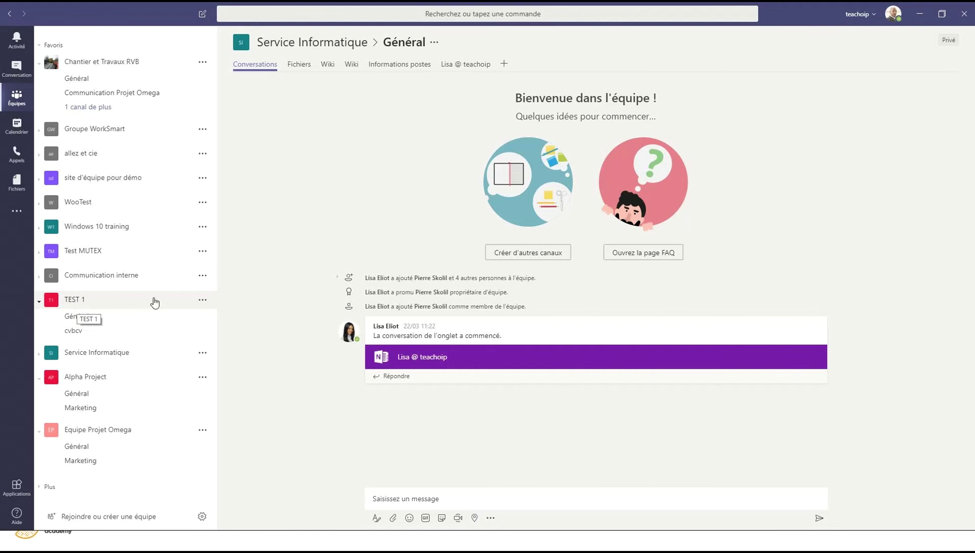
{"action": "left_click", "coordinate": [203, 300]}
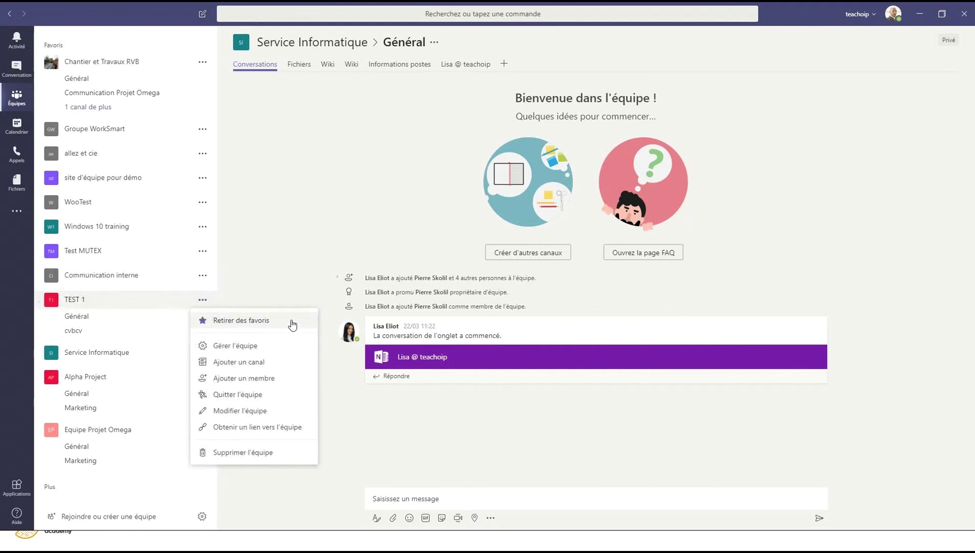
{"action": "left_click", "coordinate": [292, 287]}
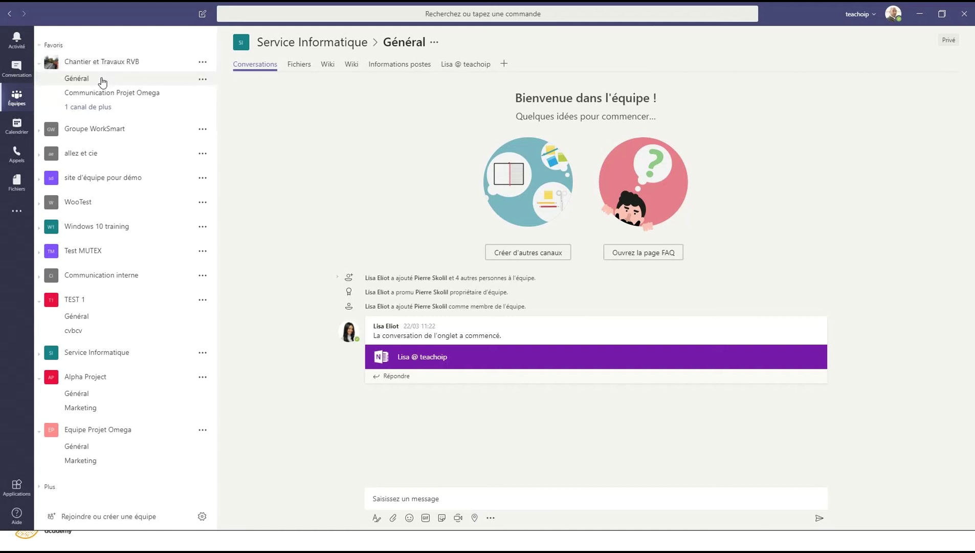
Step: Expand the Plus group of teams and move the Communication interne team directly above Windows 10 training in Favoris
{"action": "left_click", "coordinate": [50, 486]}
{"action": "scroll", "coordinate": [139, 383], "scroll_direction": "down", "scroll_amount": 9}
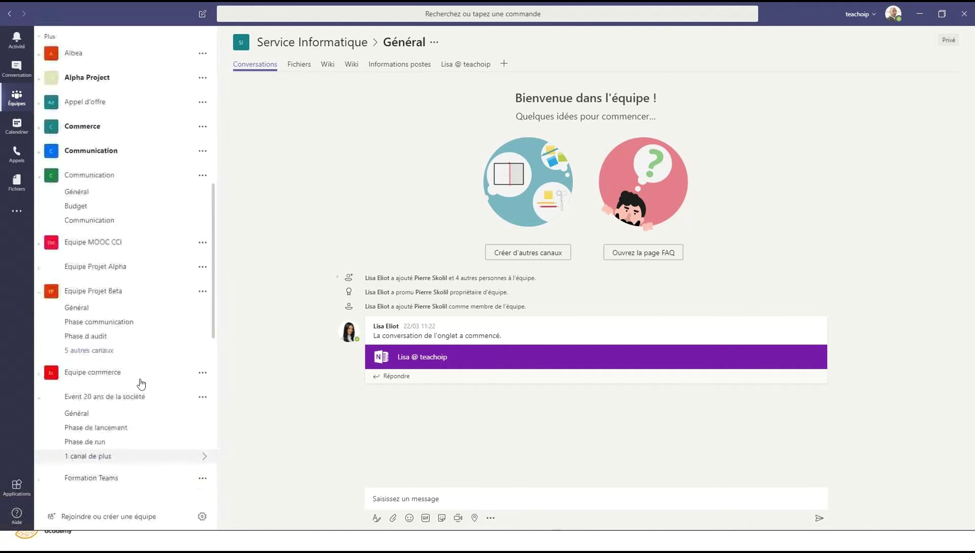
{"action": "scroll", "coordinate": [129, 435], "scroll_direction": "up", "scroll_amount": 9}
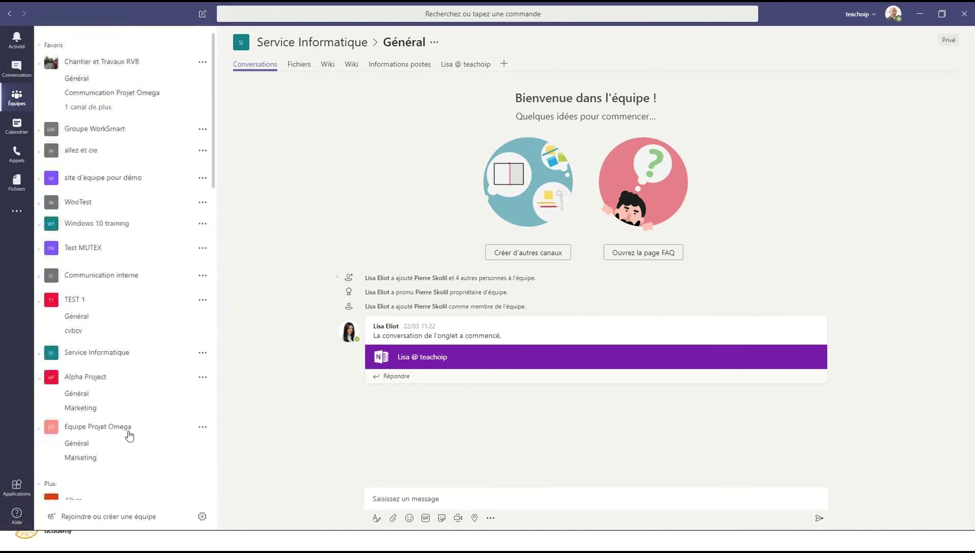
{"action": "left_click_drag", "start_coordinate": [89, 278], "coordinate": [108, 215]}
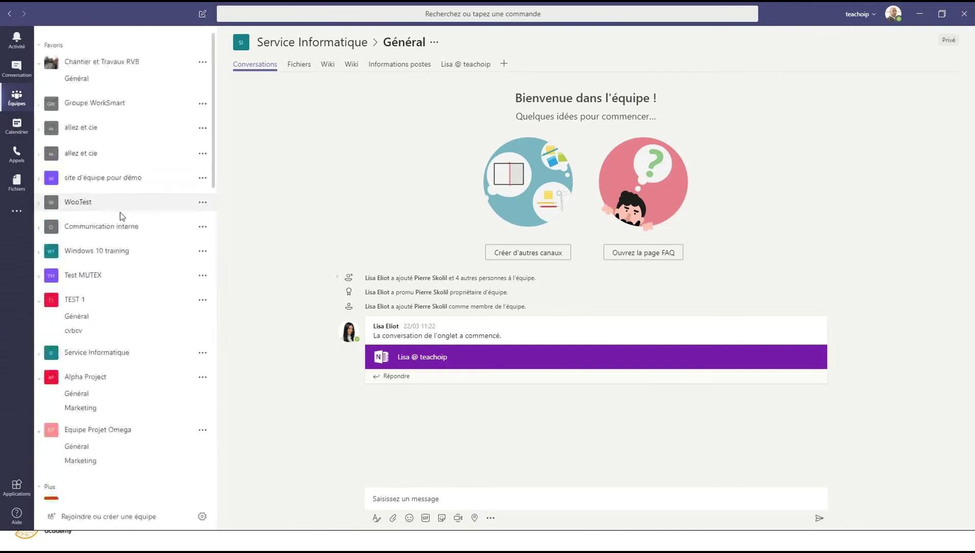
Step: Look through the teams under Plus, then move the Test MUTEX team directly below Chantier et Travaux RVB in Favoris
{"action": "scroll", "coordinate": [122, 237], "scroll_direction": "down", "scroll_amount": 15}
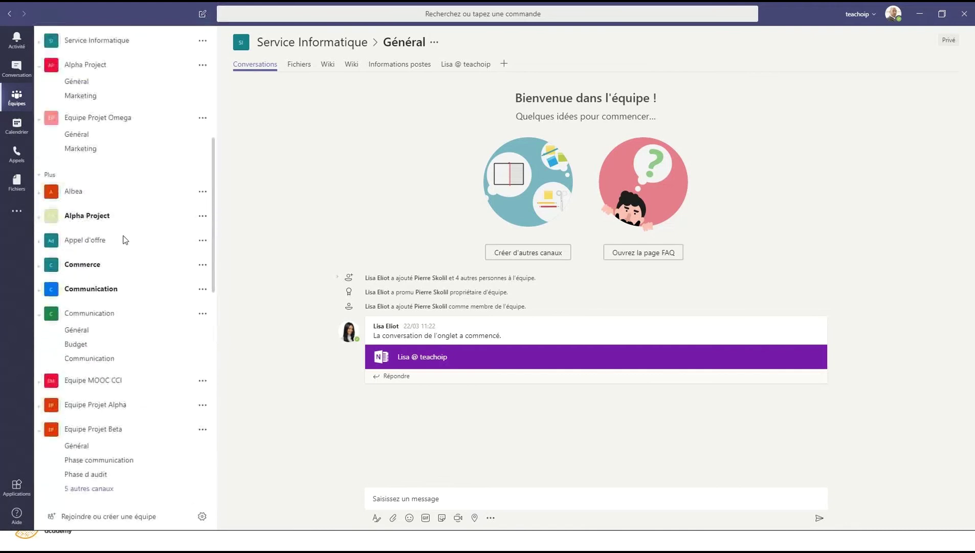
{"action": "scroll", "coordinate": [96, 303], "scroll_direction": "up", "scroll_amount": 4}
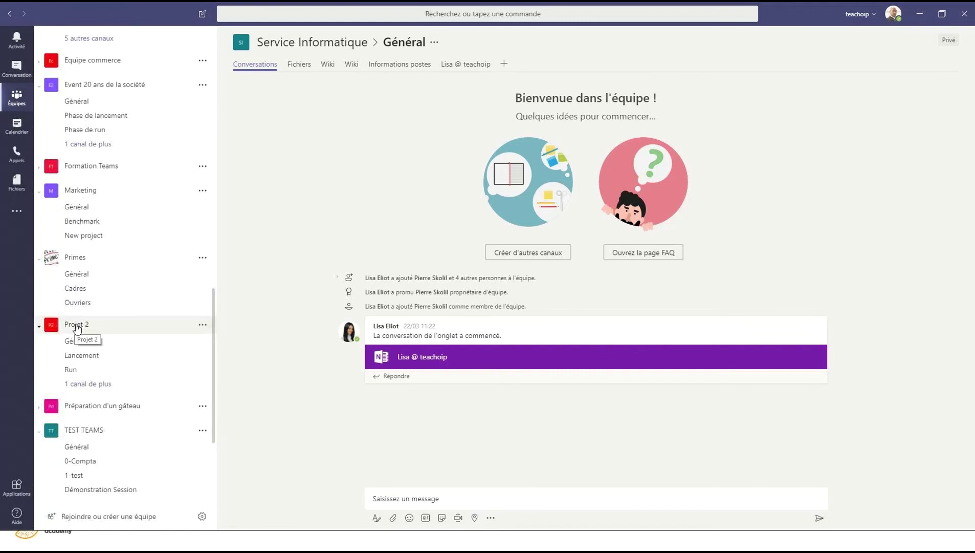
{"action": "left_click", "coordinate": [76, 329]}
{"action": "scroll", "coordinate": [86, 377], "scroll_direction": "up", "scroll_amount": 15}
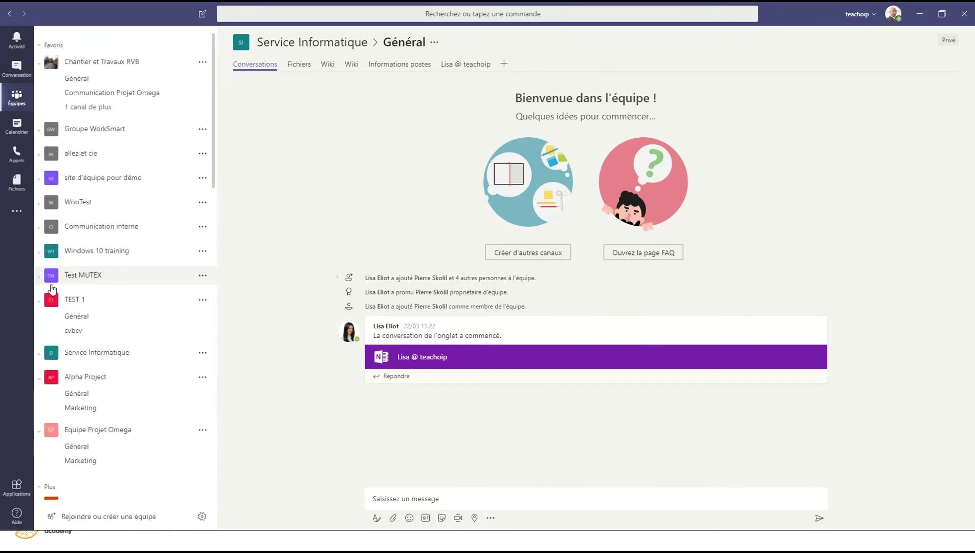
{"action": "left_click_drag", "start_coordinate": [39, 280], "coordinate": [44, 231]}
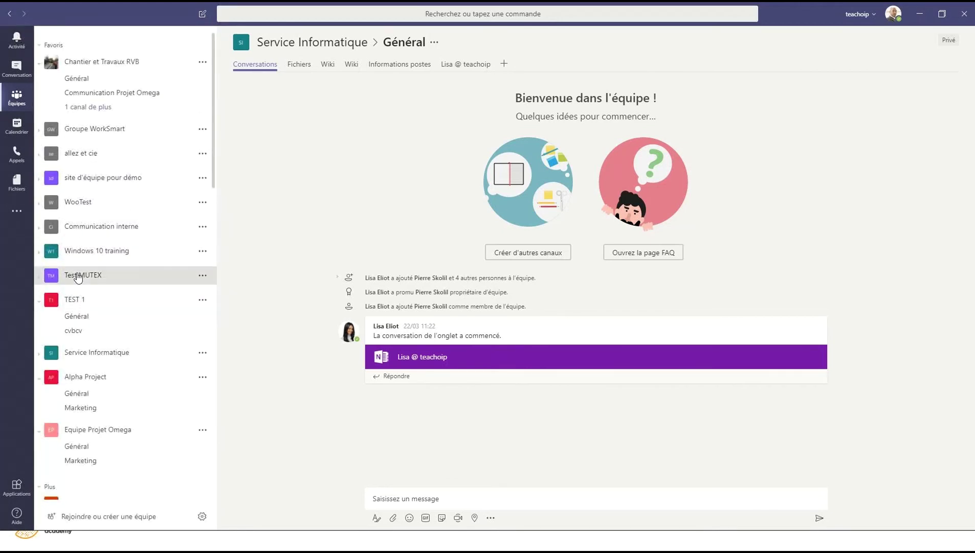
{"action": "left_click_drag", "start_coordinate": [78, 278], "coordinate": [94, 79]}
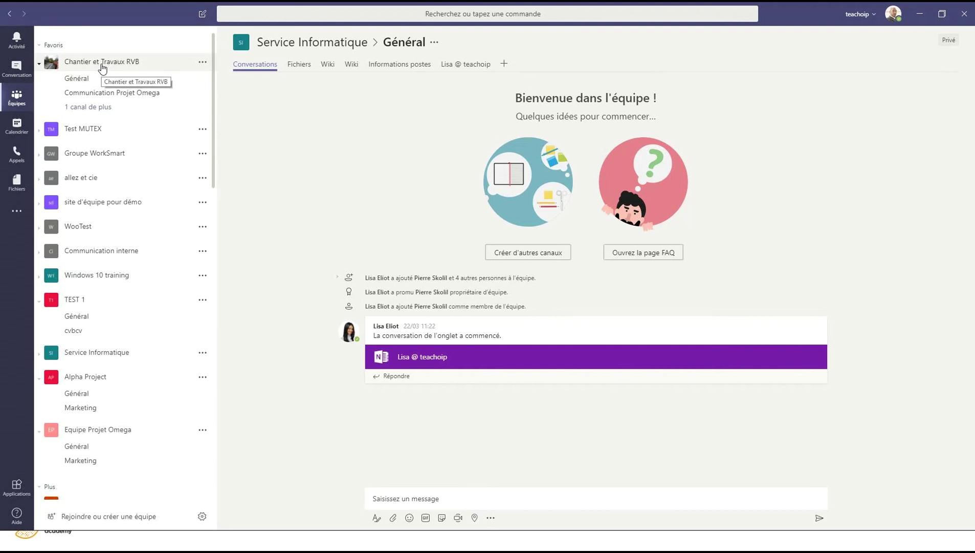
Step: Move the Chantier et Travaux RVB team below Alpha Project in Favoris, then move it back up towards the start of the group
{"action": "left_click", "coordinate": [102, 68]}
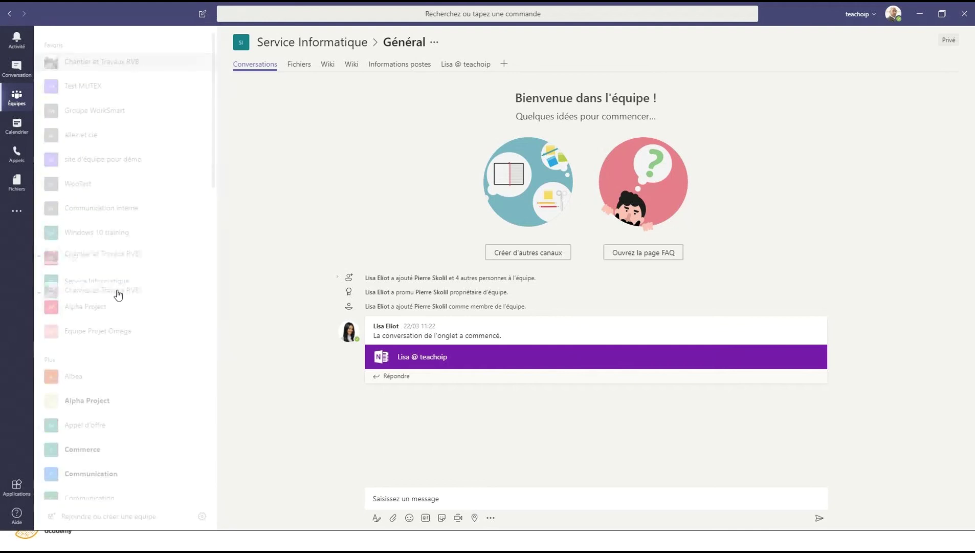
{"action": "left_click", "coordinate": [115, 318]}
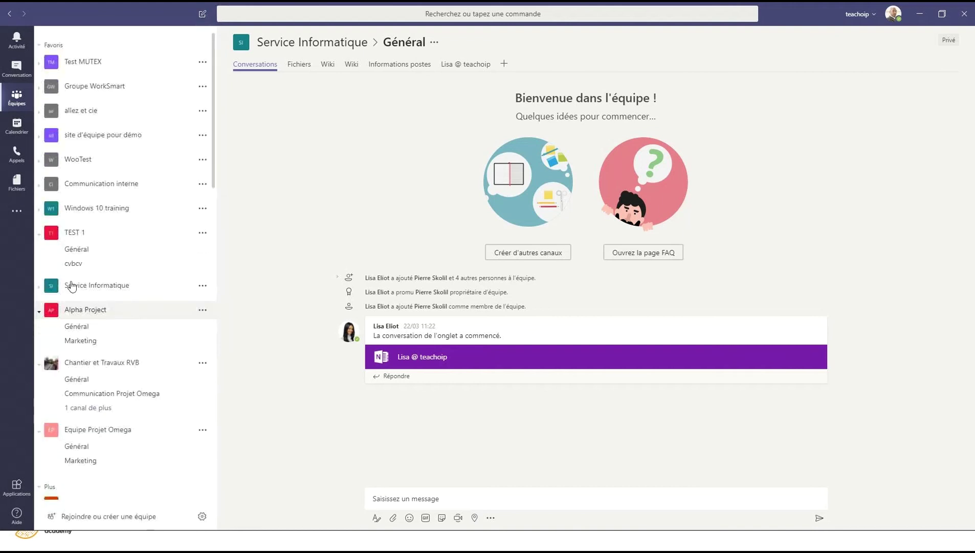
{"action": "left_click_drag", "start_coordinate": [113, 372], "coordinate": [128, 95]}
{"action": "scroll", "coordinate": [150, 384], "scroll_direction": "down", "scroll_amount": 15}
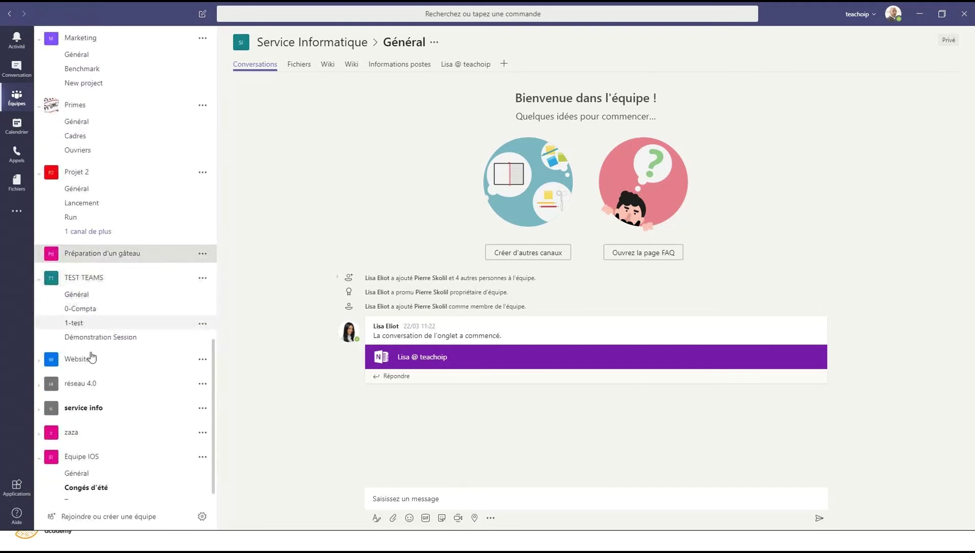
{"action": "scroll", "coordinate": [106, 448], "scroll_direction": "up", "scroll_amount": 15}
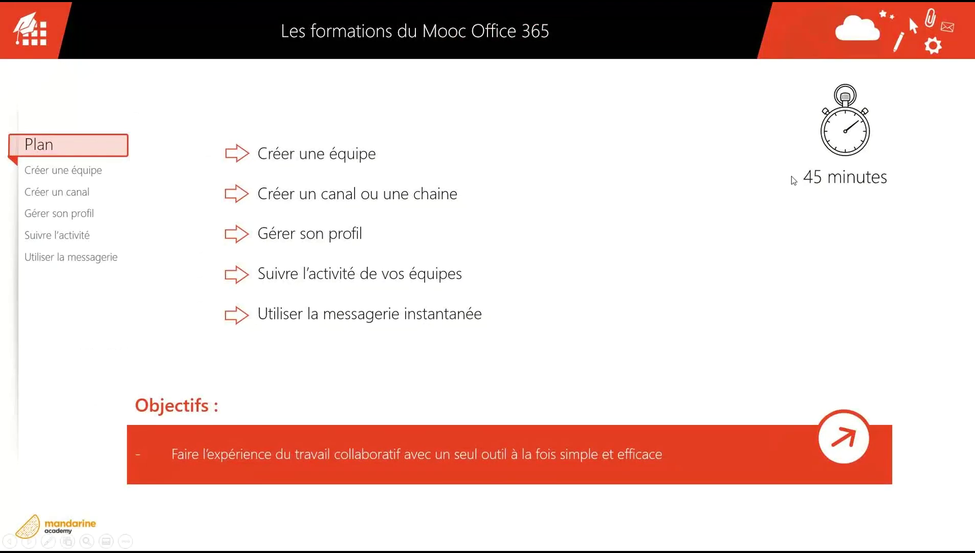
{"action": "left_click", "coordinate": [807, 195]}
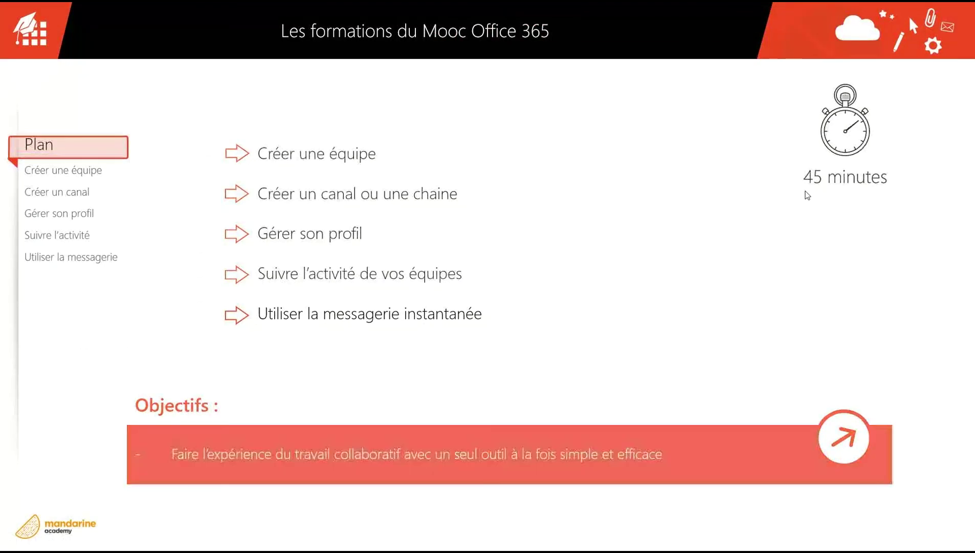